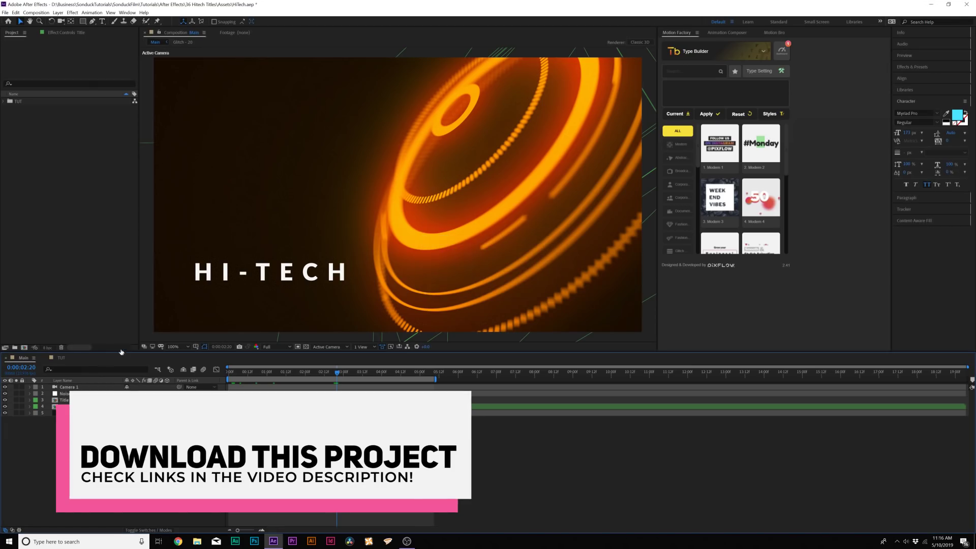
Open the TUT composition and toggle the BG layer's visibility off and back on.
left_click(62, 358)
left_click(72, 386)
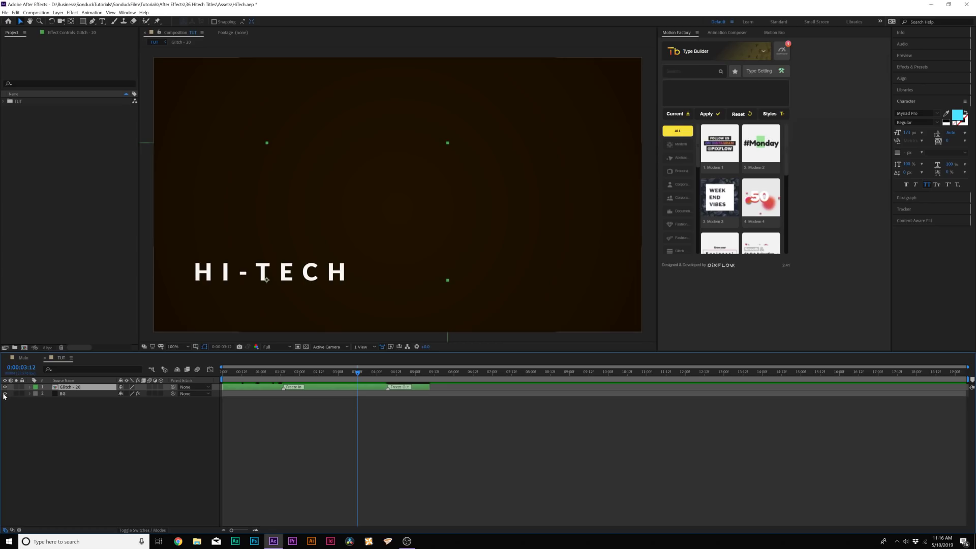
left_click(5, 394)
left_click(5, 393)
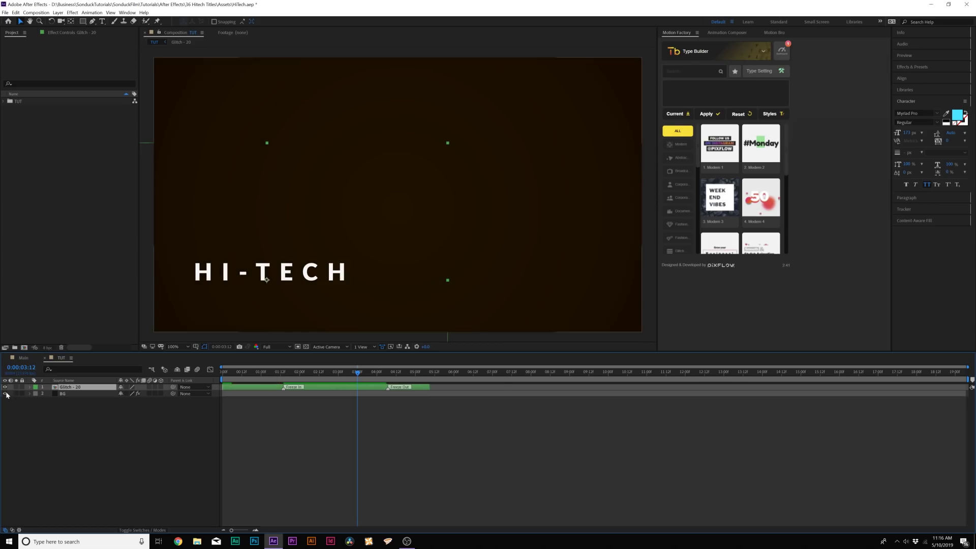
left_click(113, 435)
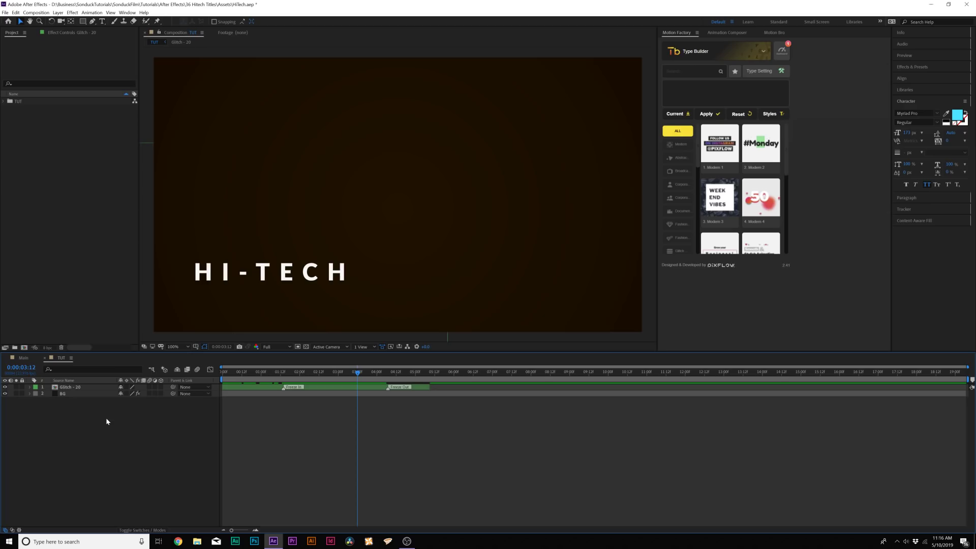
Choose the Ellipse tool with the fill set to None and the stroke set to a solid color.
left_click(84, 22)
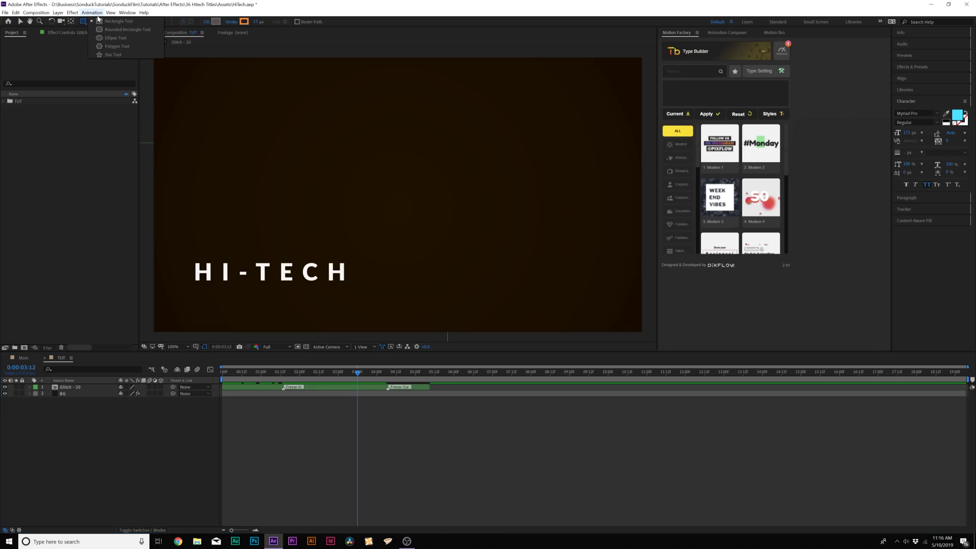
left_click(113, 40)
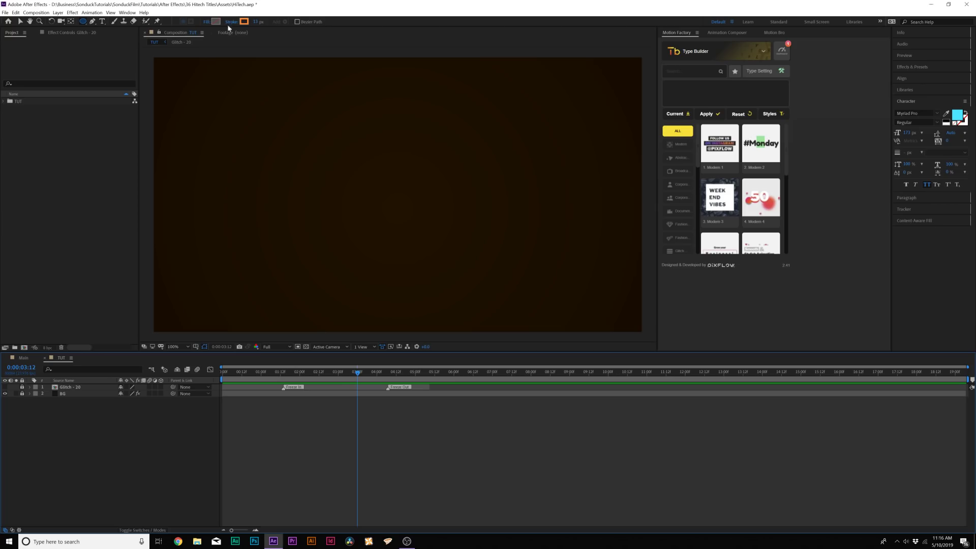
left_click(207, 21)
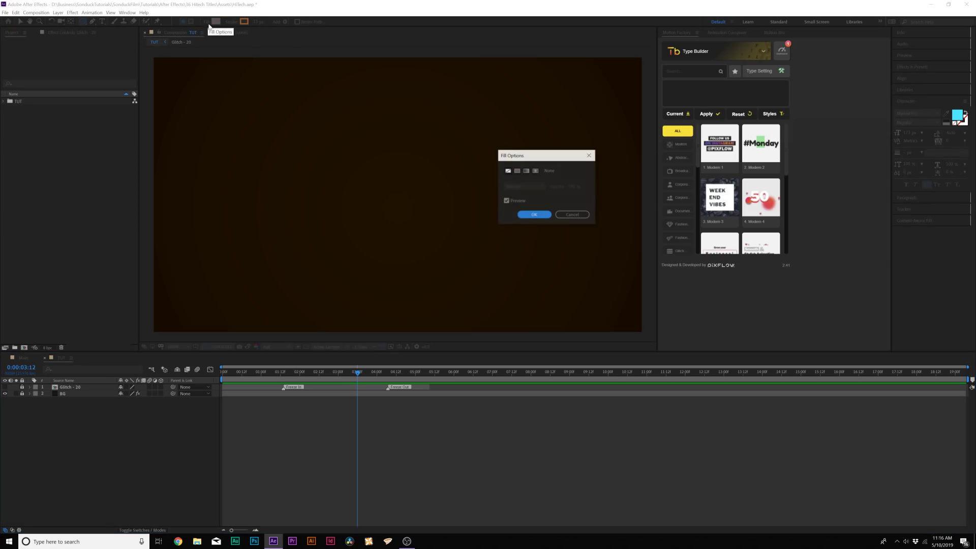
left_click(529, 214)
left_click(231, 22)
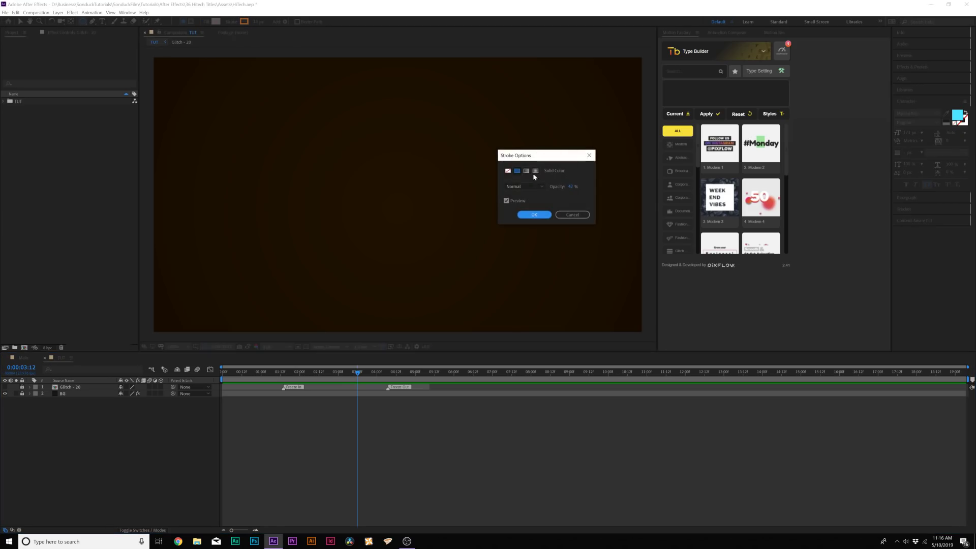
left_click(531, 214)
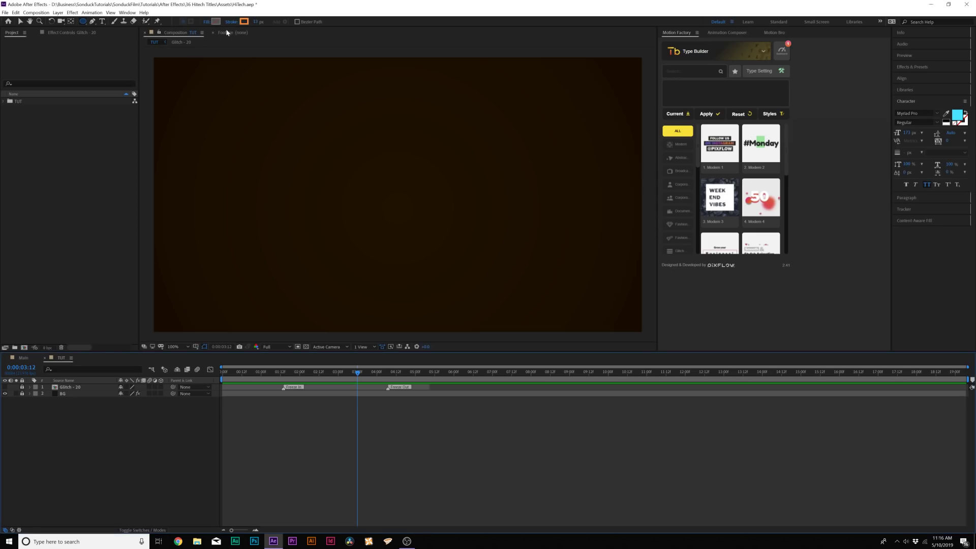
Set the shape stroke color to white.
left_click(244, 22)
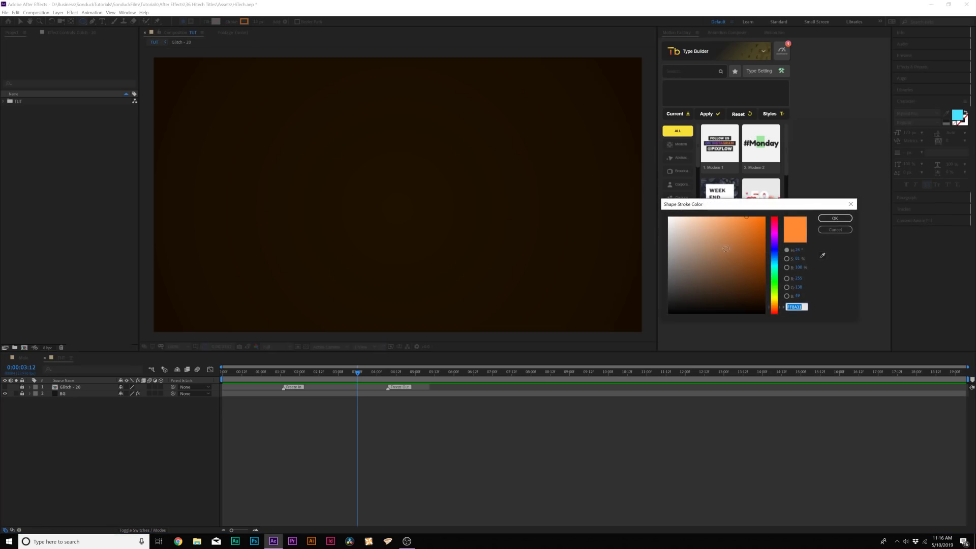
left_click_drag(726, 248, 583, 167)
left_click(833, 218)
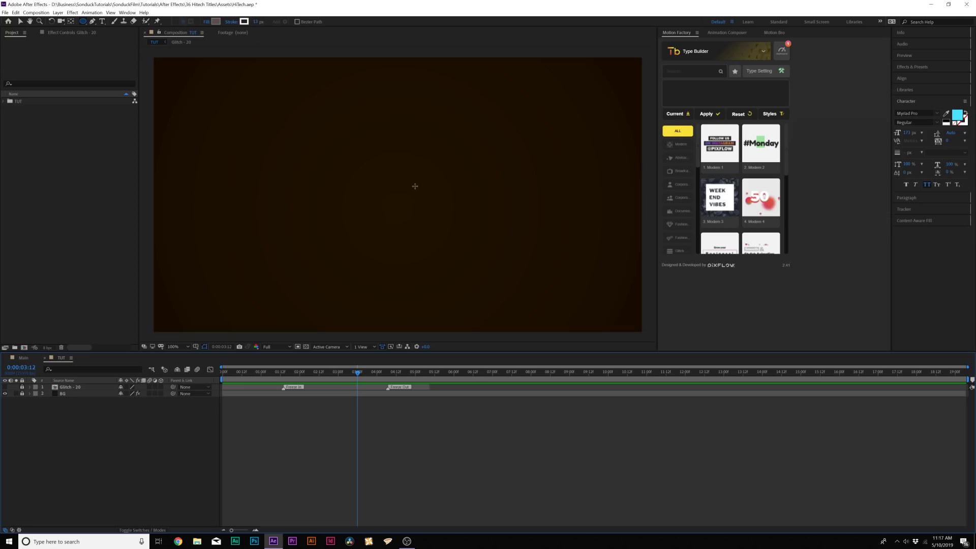
Draw a large circle and center it horizontally and vertically in the composition.
left_click_drag(355, 109, 533, 287)
left_click_drag(436, 287, 458, 325)
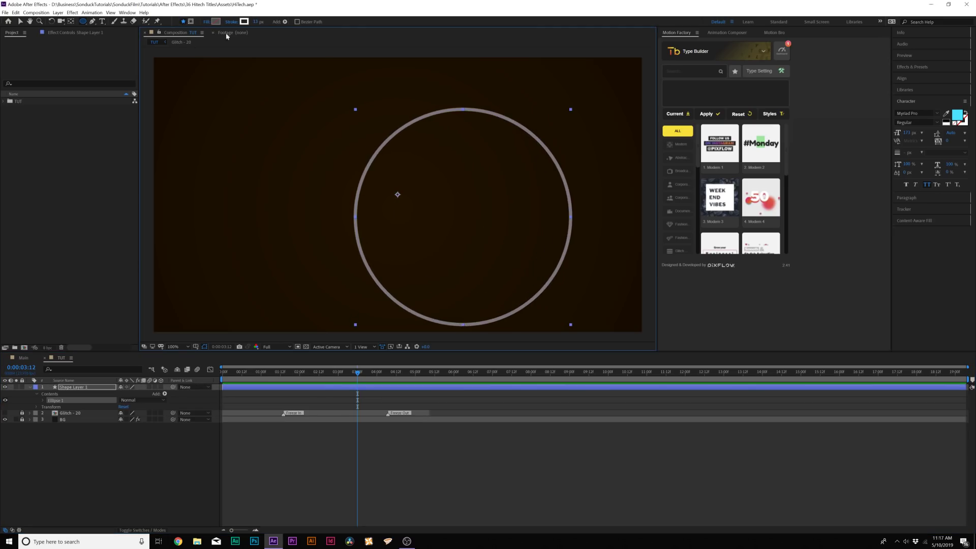
key("v")
left_click(901, 78)
left_click(912, 97)
left_click(951, 97)
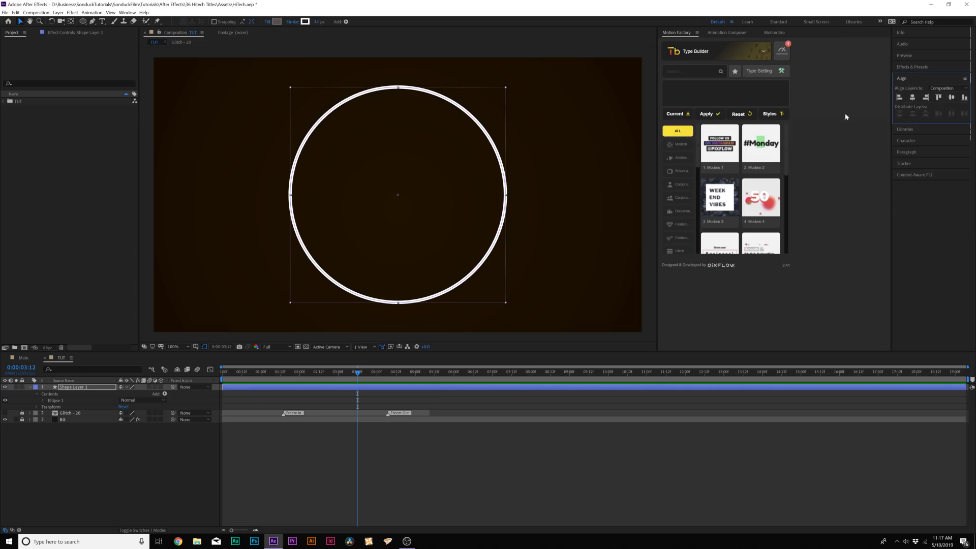
Center the anchor point of Shape Layer 1 within the circle.
left_click(73, 387)
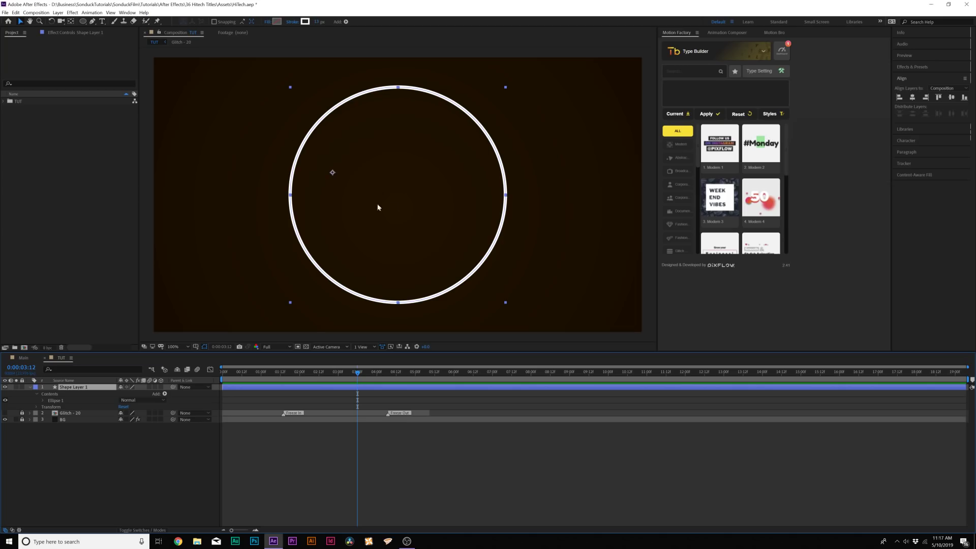
left_click(71, 22)
key("ctrl+alt+Home")
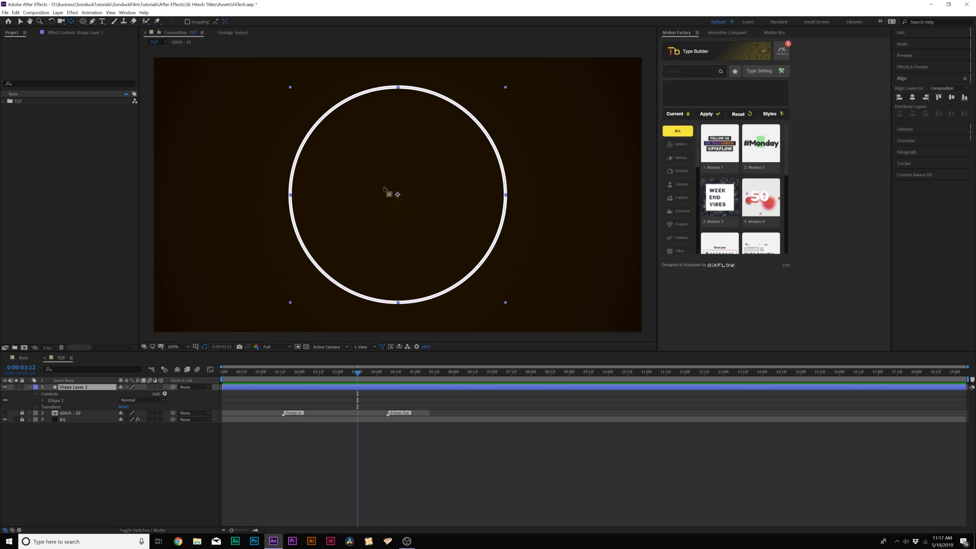
left_click(21, 23)
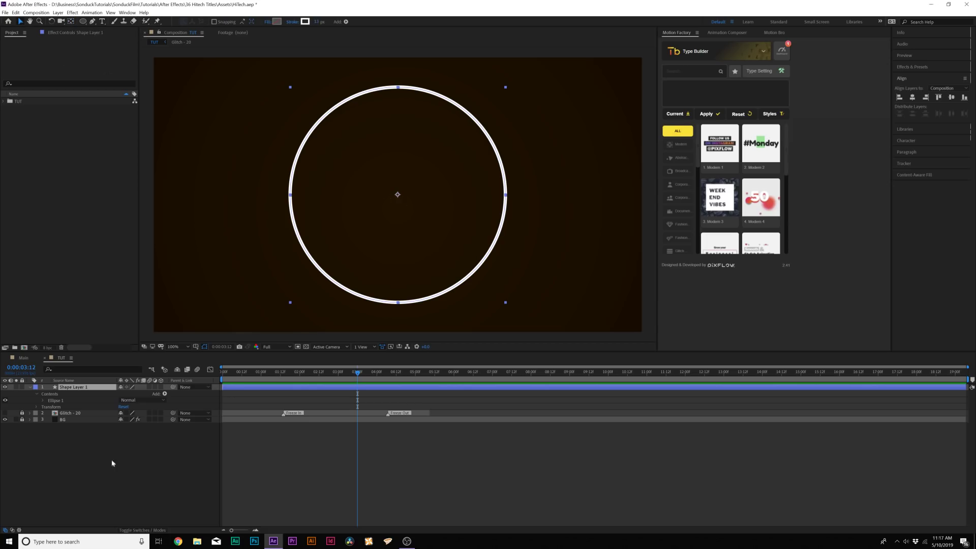
Move the playhead to the start, reveal the circle layer's scale and reduce its stroke width to a thin line.
left_click(221, 371)
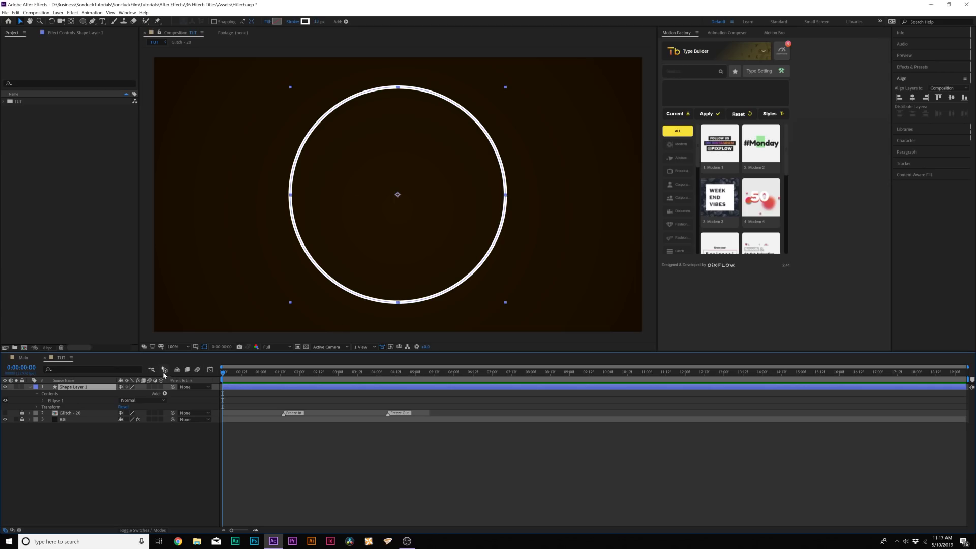
key("s")
left_click_drag(318, 22, 316, 24)
left_click(144, 515)
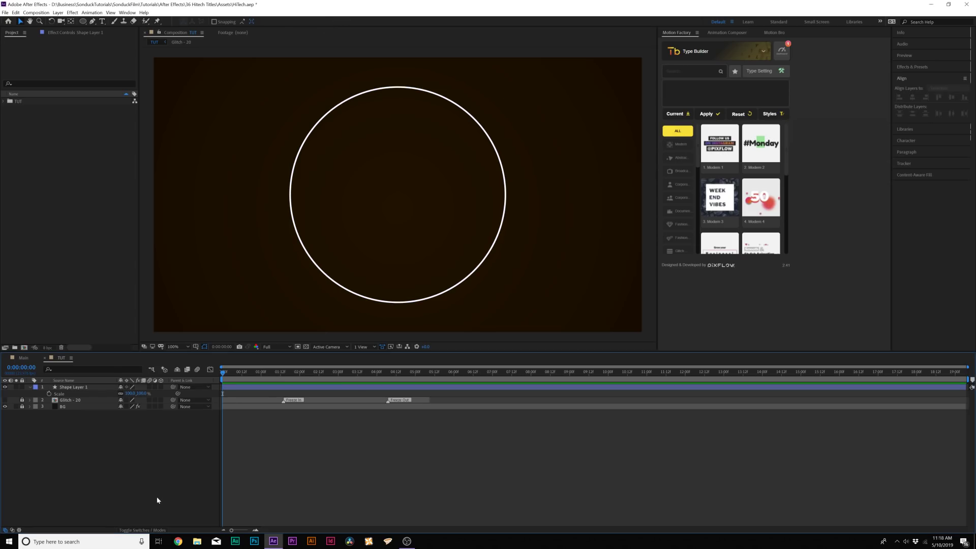
Duplicate Shape Layer 1, scale the copy to 87% and thicken its stroke slightly.
left_click(65, 388)
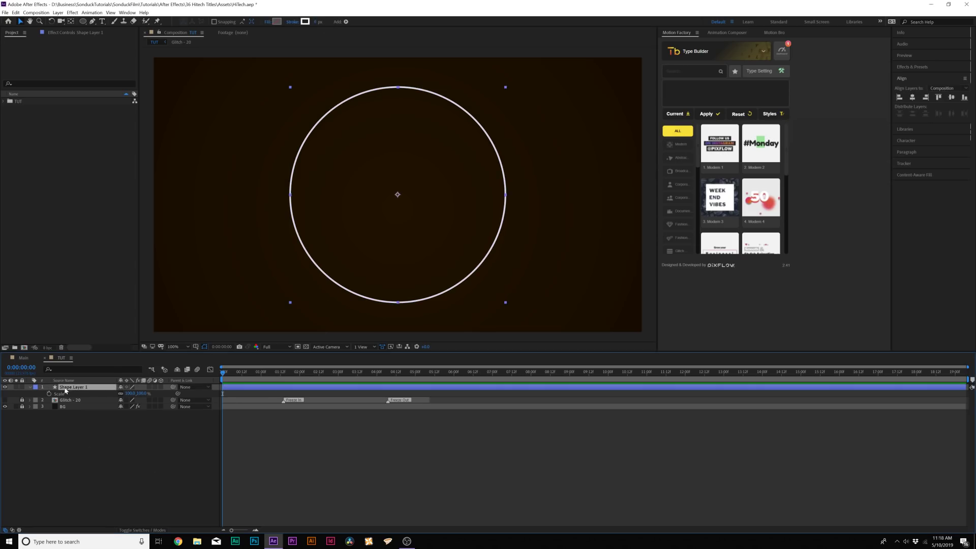
left_click(29, 388)
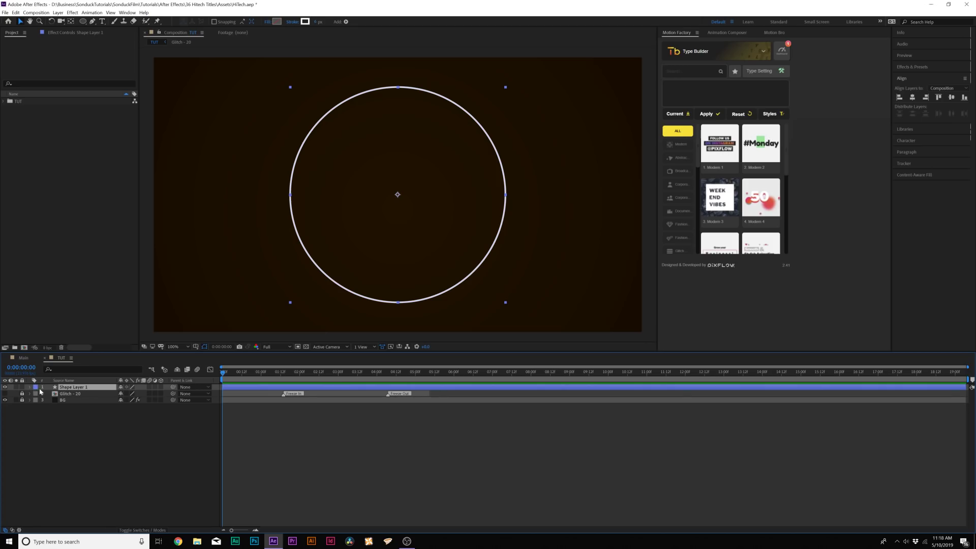
left_click(16, 12)
left_click(26, 104)
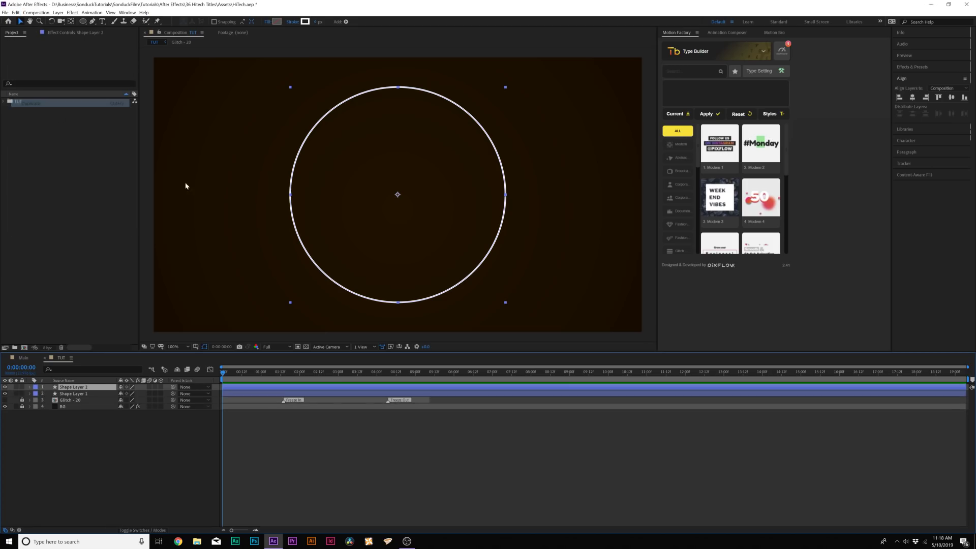
key("s")
left_click_drag(133, 393, 127, 394)
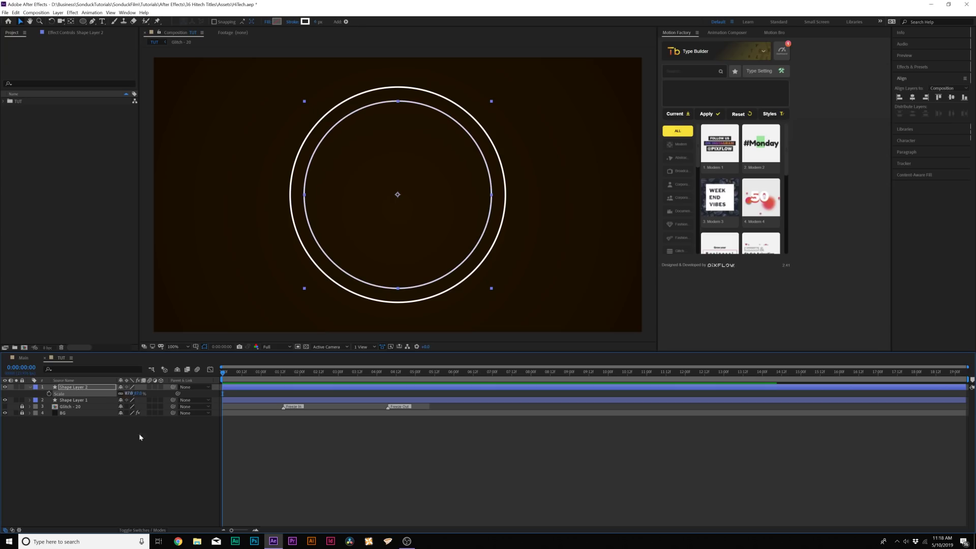
left_click_drag(316, 22, 318, 24)
left_click(194, 492)
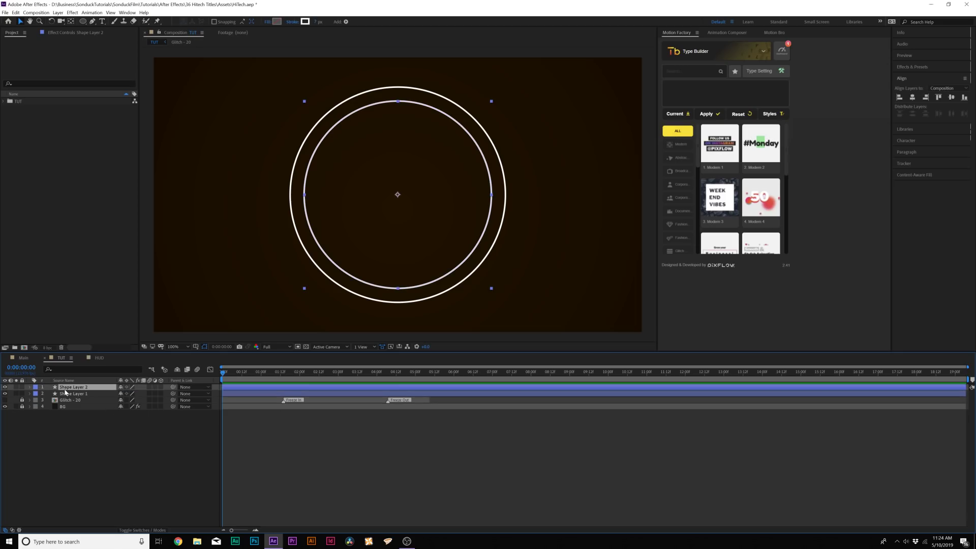
Duplicate Shape Layer 2, scale the copy to about 52% and widen its stroke into a thick ring.
key("ctrl+d")
key("s")
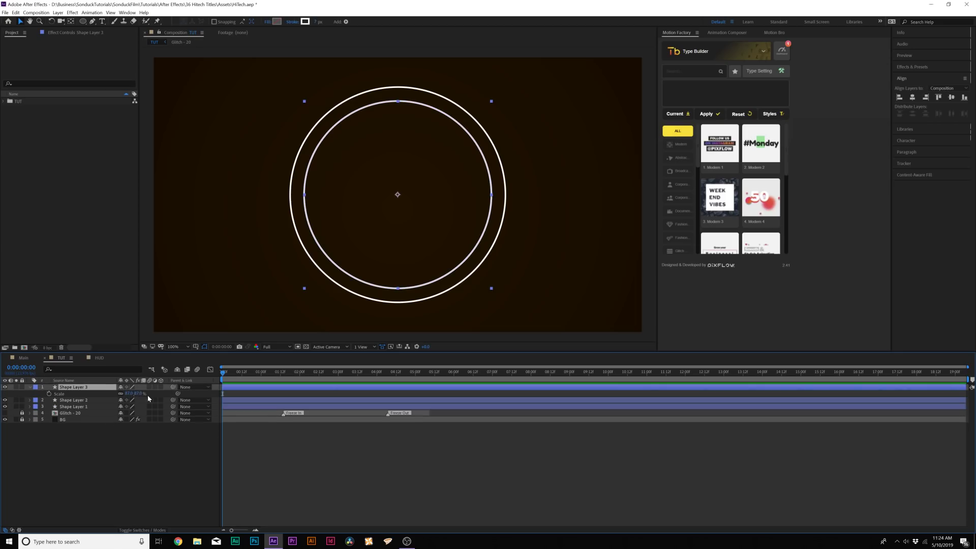
left_click_drag(132, 396, 116, 396)
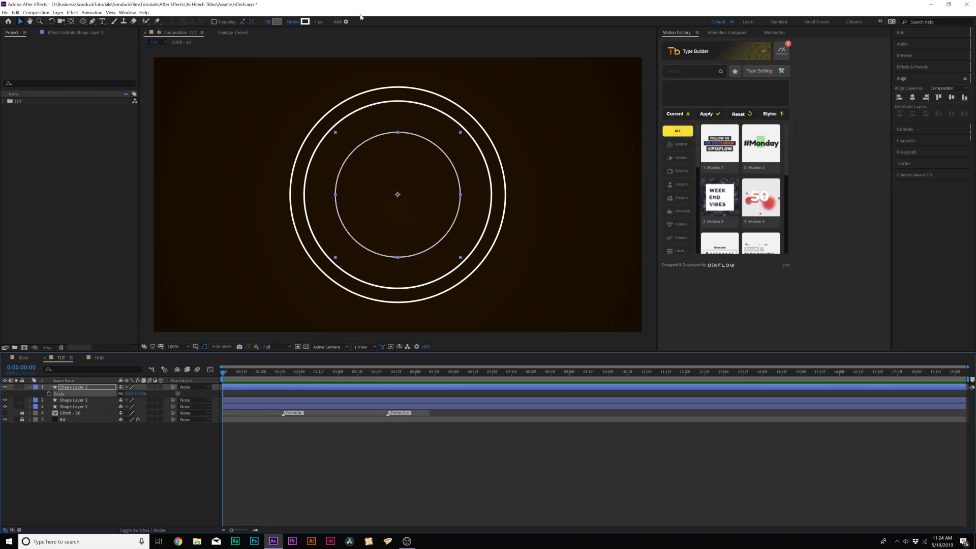
left_click_drag(317, 25, 354, 24)
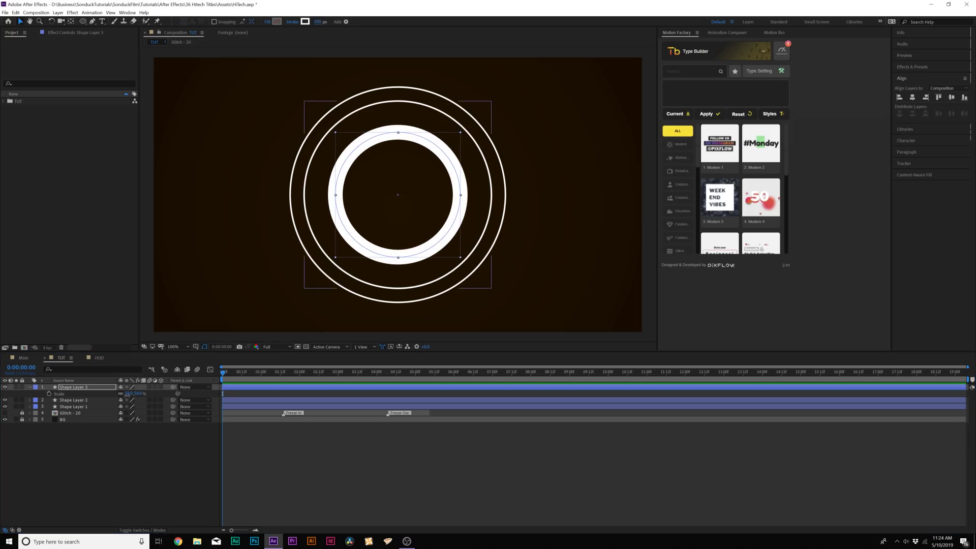
left_click_drag(129, 393, 124, 394)
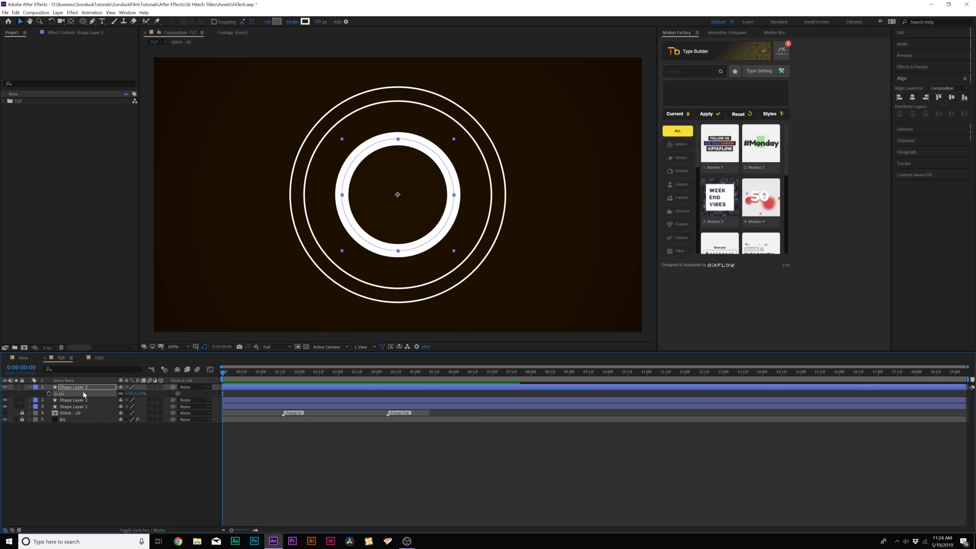
Duplicate Shape Layer 3, shrink the copy to about 10% and increase its stroke width.
key("ctrl+d")
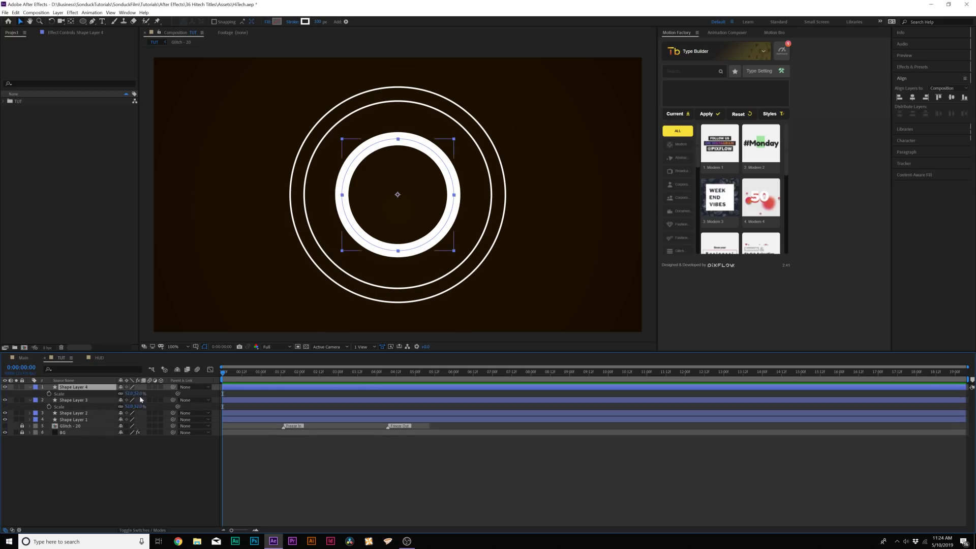
left_click_drag(133, 395, 104, 397)
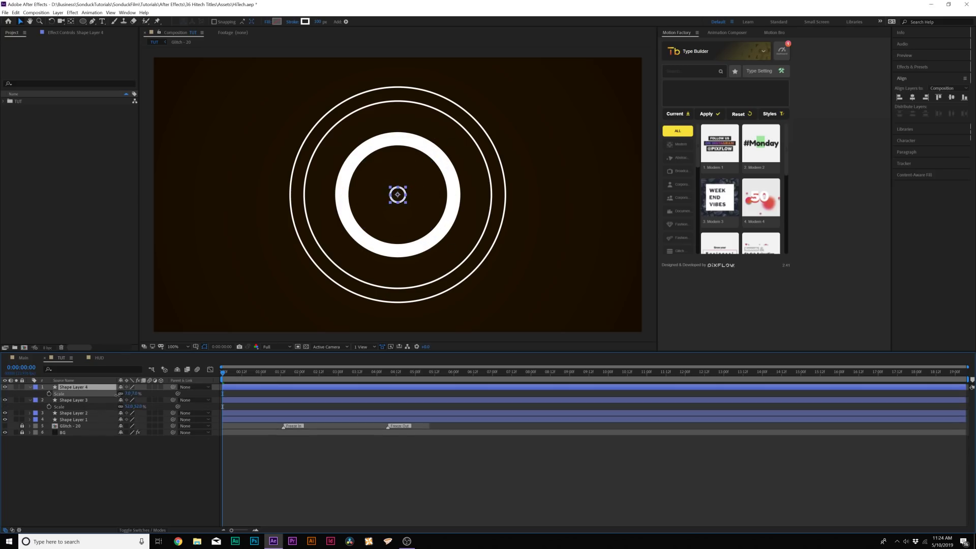
left_click_drag(320, 23, 355, 23)
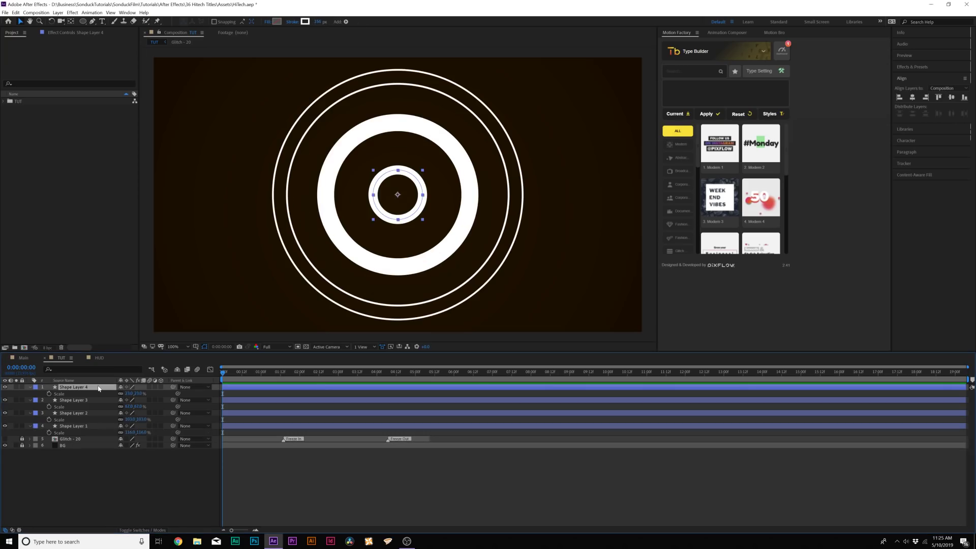
Duplicate Shape Layer 4 and shrink the copy into a tiny center ring with a thicker stroke.
key("ctrl+d")
left_click_drag(131, 393, 120, 392)
left_click_drag(318, 22, 337, 22)
left_click(118, 486)
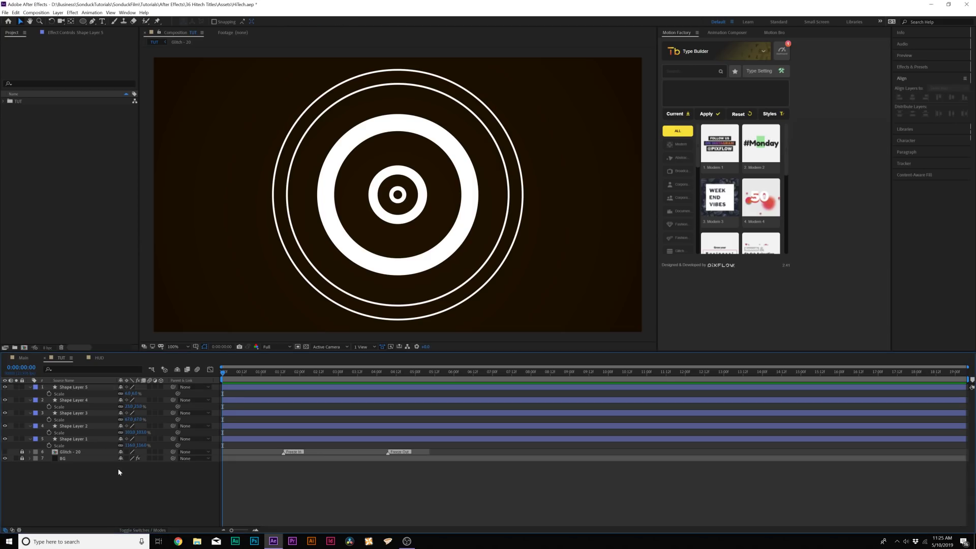
Duplicate Shape Layer 5, enlarge the copy to about 43% and reduce its stroke width.
key("u")
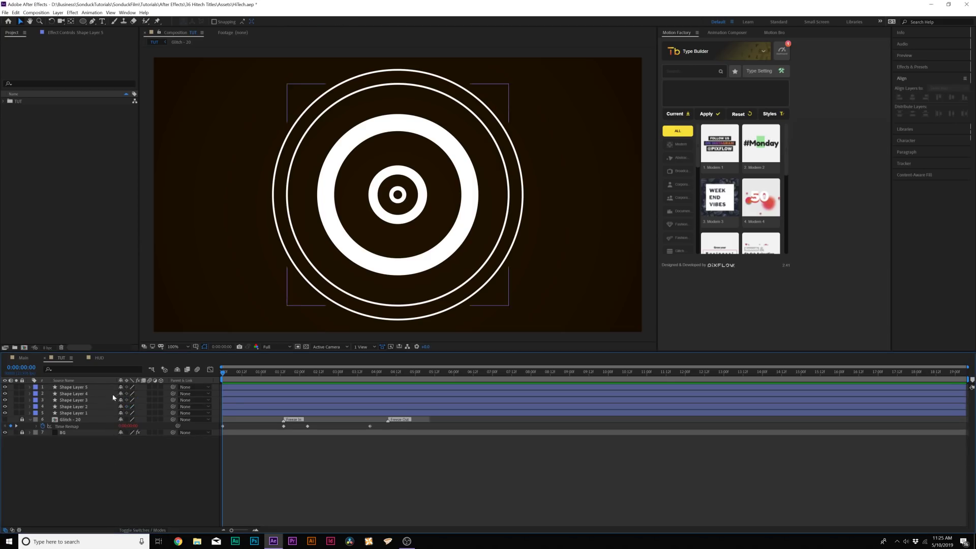
left_click(74, 388)
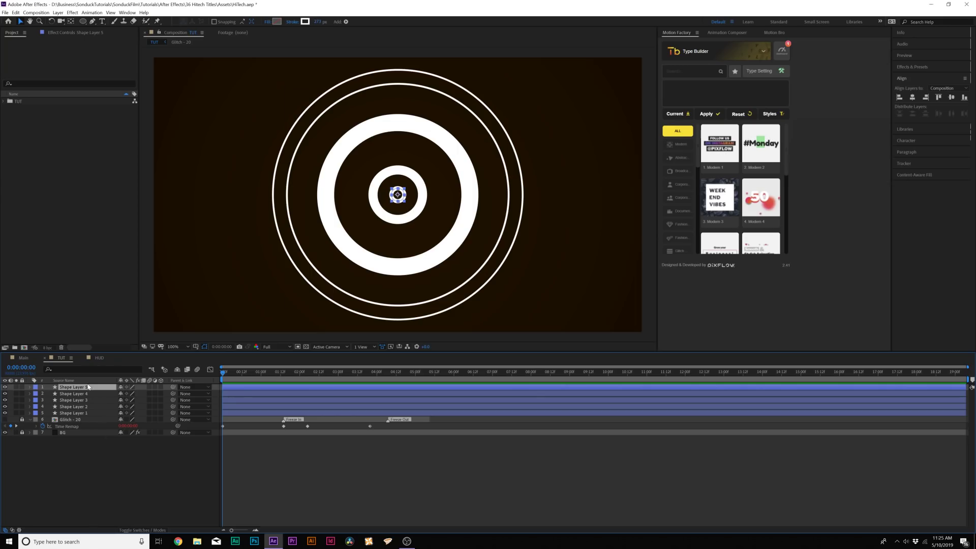
key("ctrl+d")
key("s")
left_click_drag(129, 394, 140, 392)
left_click_drag(319, 23, 254, 37)
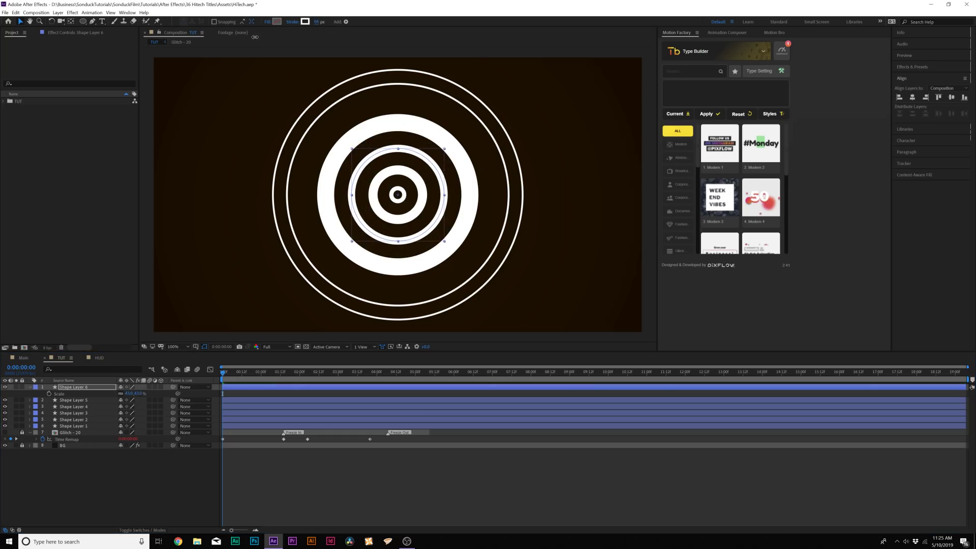
Add dashes to the stroke of Shape Layer 6 so the ring becomes a circle of short ticks.
left_click(29, 387)
left_click(29, 387)
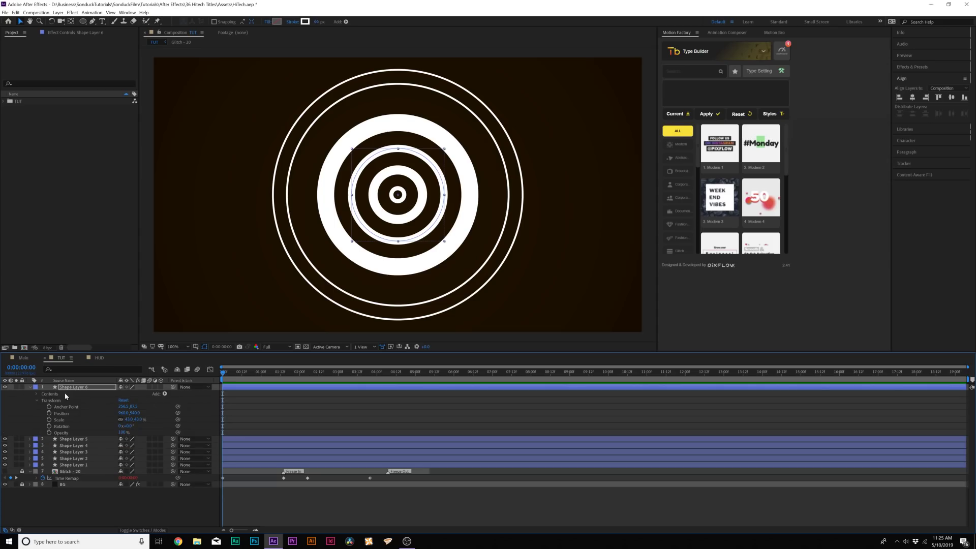
left_click(36, 395)
left_click(43, 400)
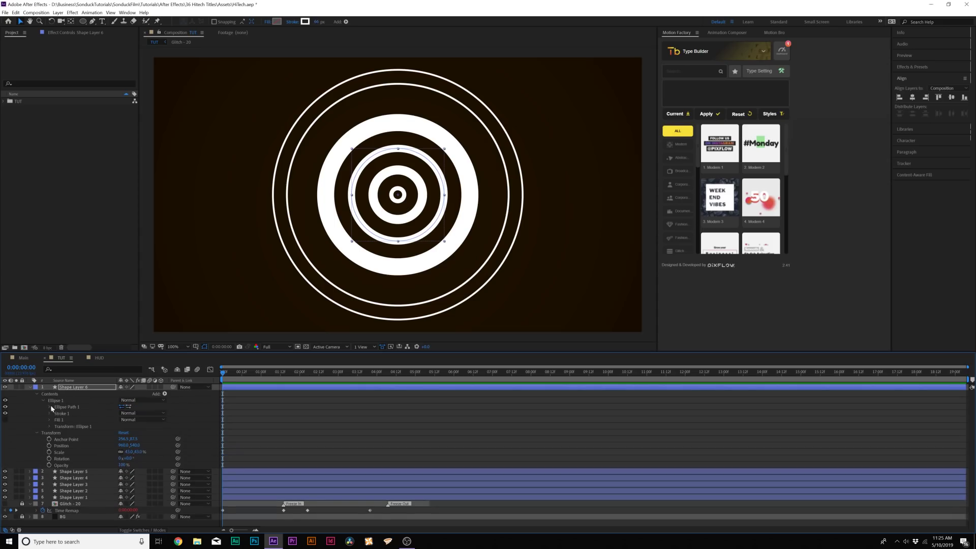
left_click(50, 413)
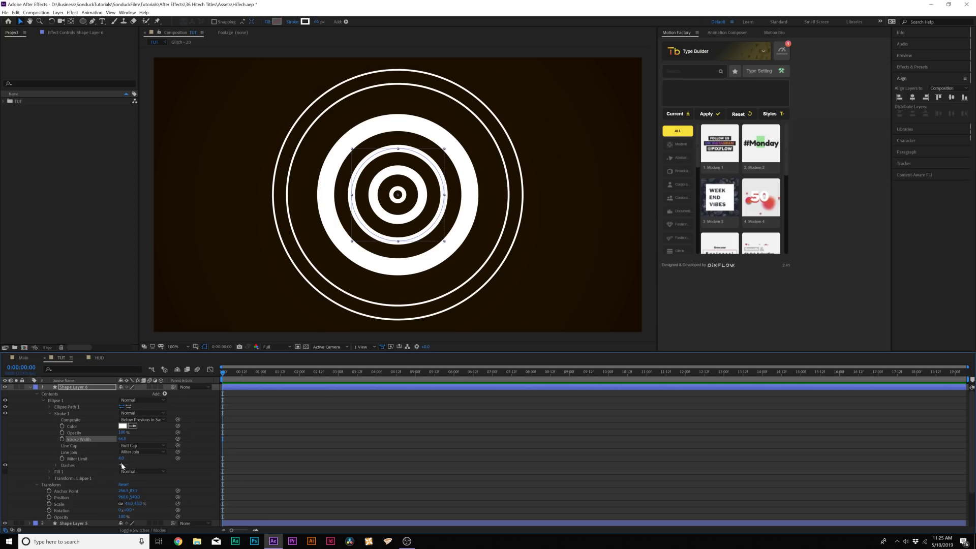
left_click(121, 464)
key("period")
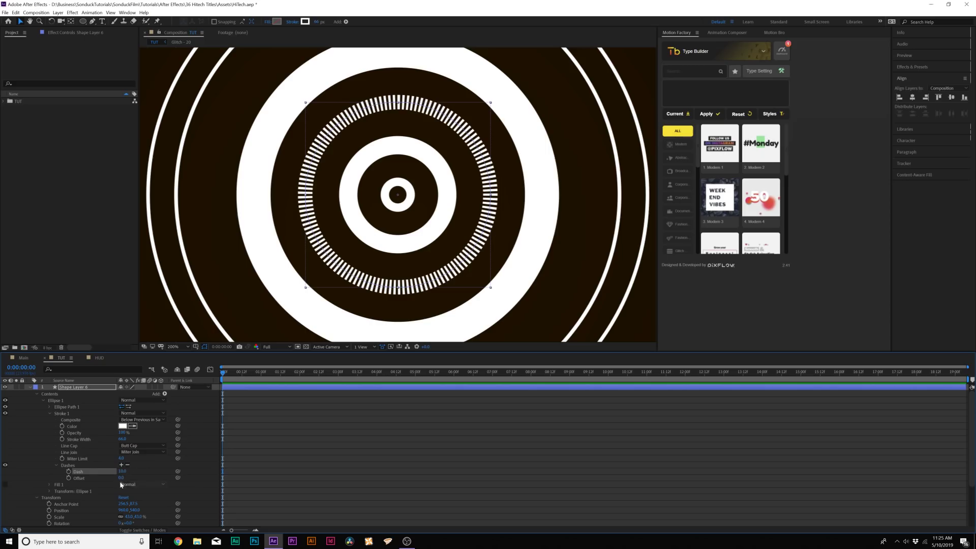
Animate the dash offset of Shape Layer 6 from 0 at the start to about 111 at 6 seconds and preview it.
left_click(69, 478)
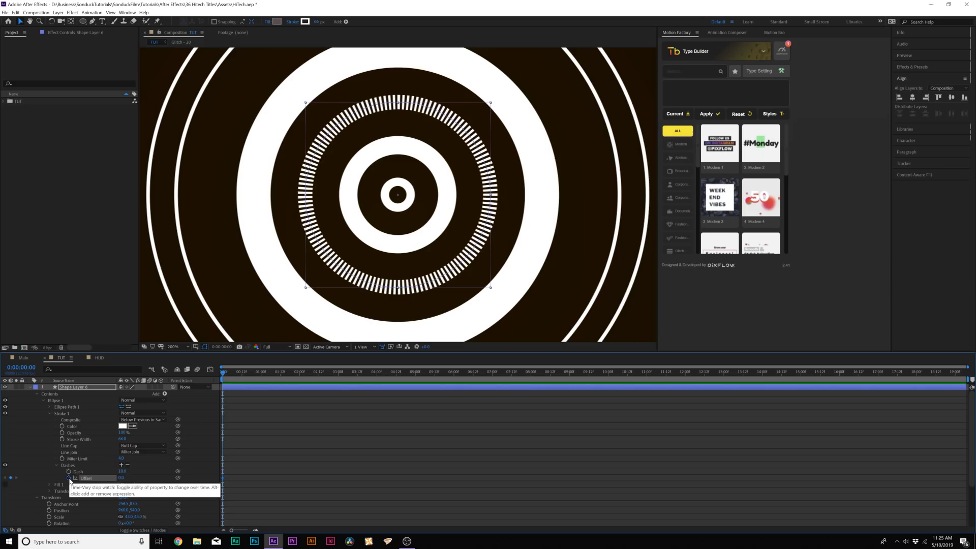
left_click_drag(492, 373, 452, 372)
left_click_drag(122, 478, 171, 478)
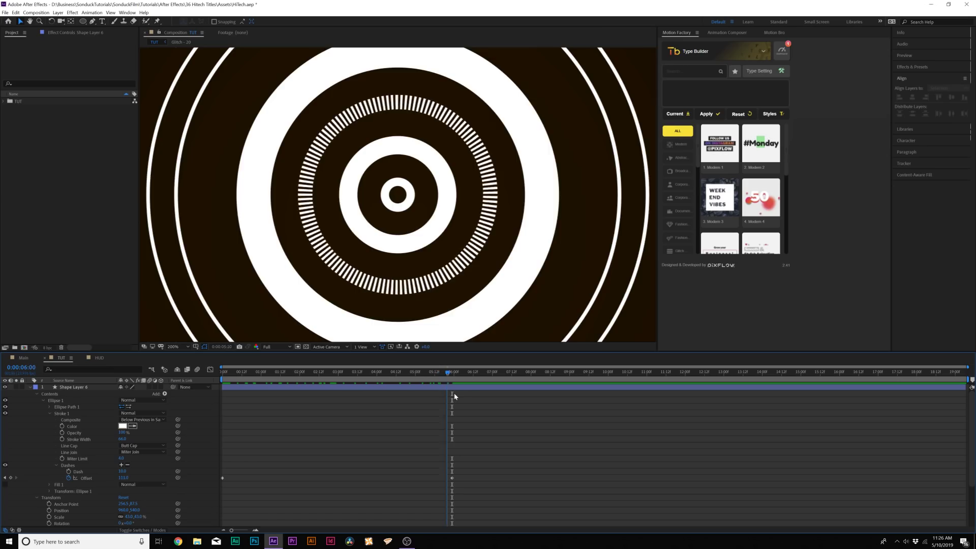
key("space")
key("comma")
Duplicate Shape Layer 6, enlarge the copy to about 128% as an outermost ring and reduce its stroke width.
left_click(71, 389)
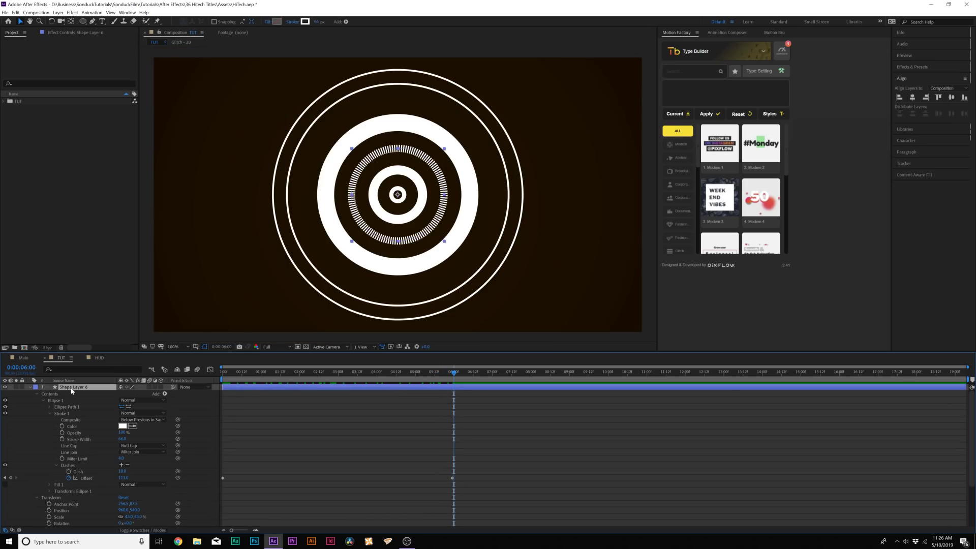
key("ctrl+d")
key("s")
left_click_drag(128, 393, 161, 392)
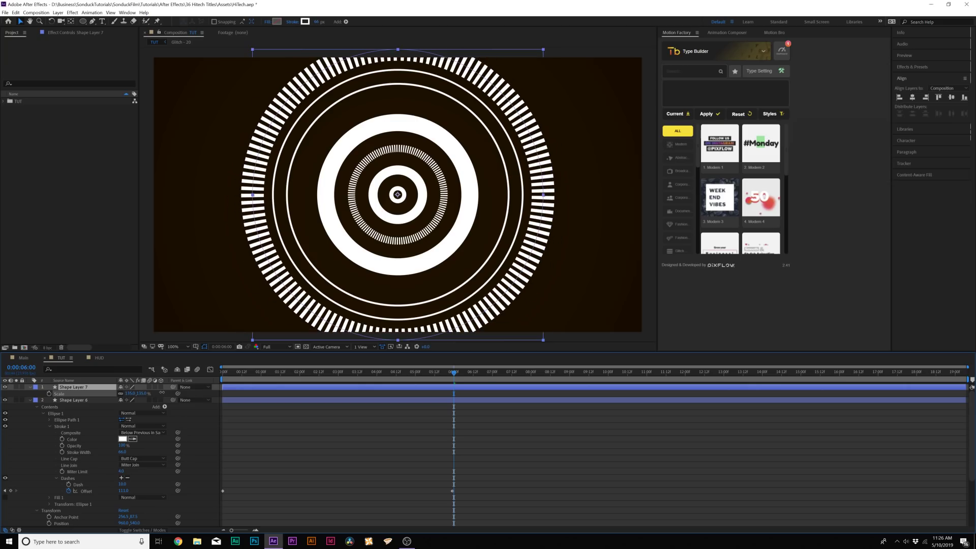
left_click_drag(319, 22, 306, 23)
left_click_drag(131, 394, 126, 393)
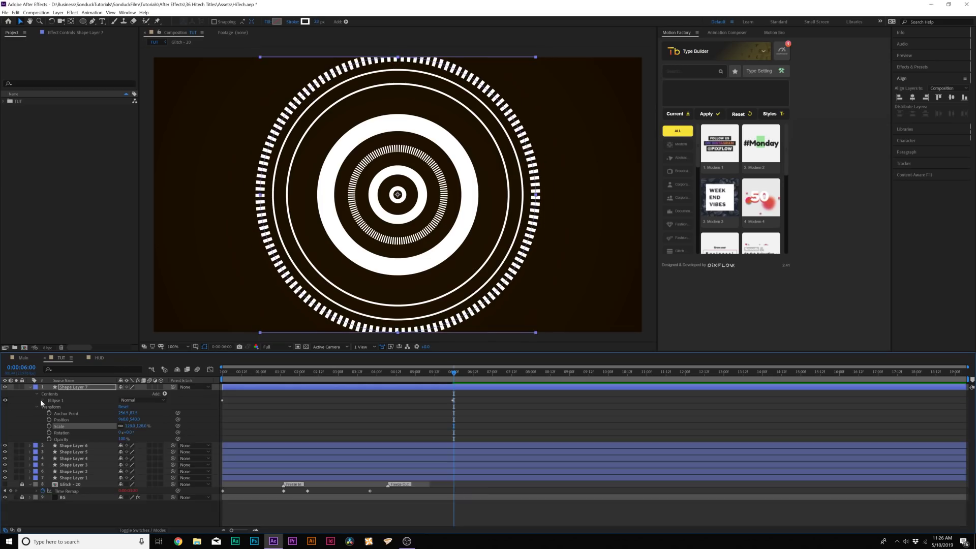
Set the stroke's dash length on Shape Layer 7 to about 6 and scrub the timeline to check the motion.
left_click(43, 399)
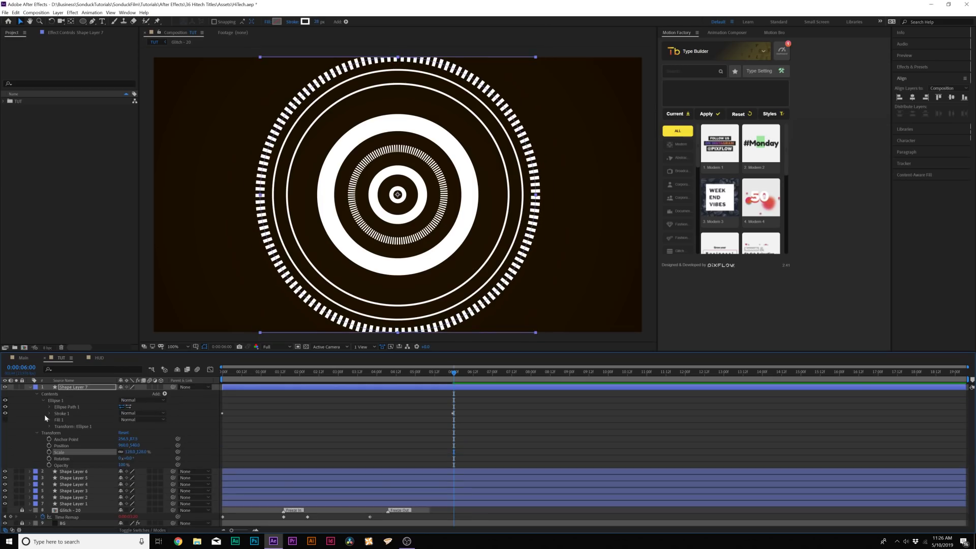
left_click(49, 414)
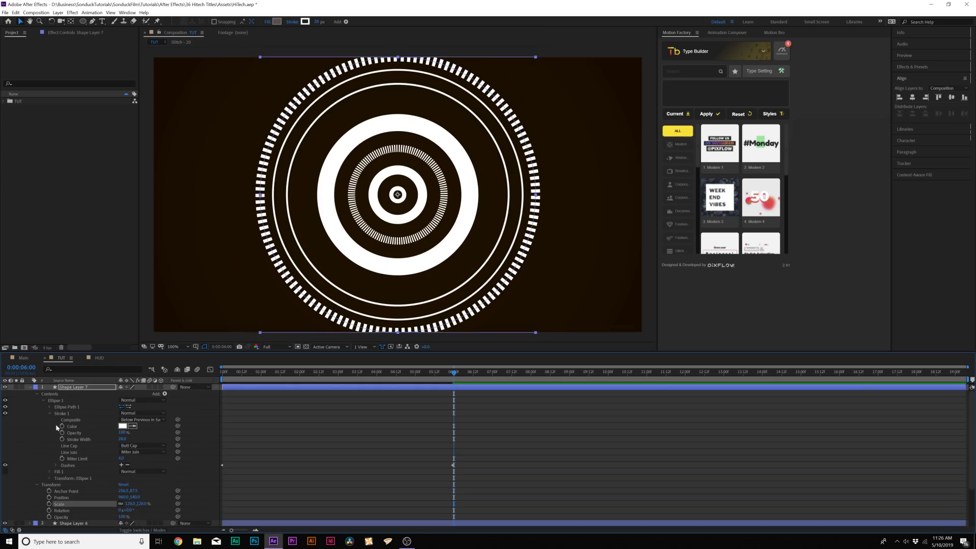
left_click(56, 465)
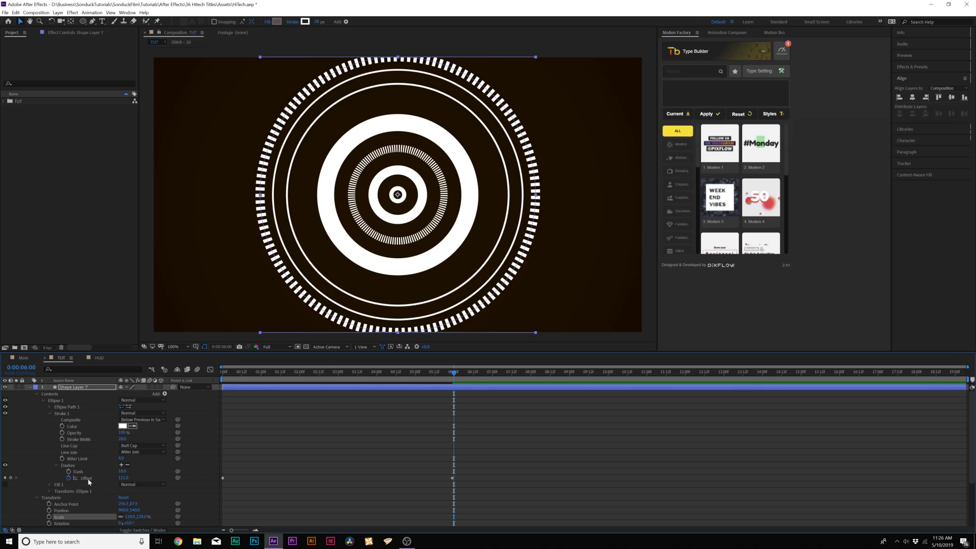
mouse_move(121, 471)
left_mouse_down()
mouse_move(147, 471)
mouse_move(123, 472)
left_mouse_up()
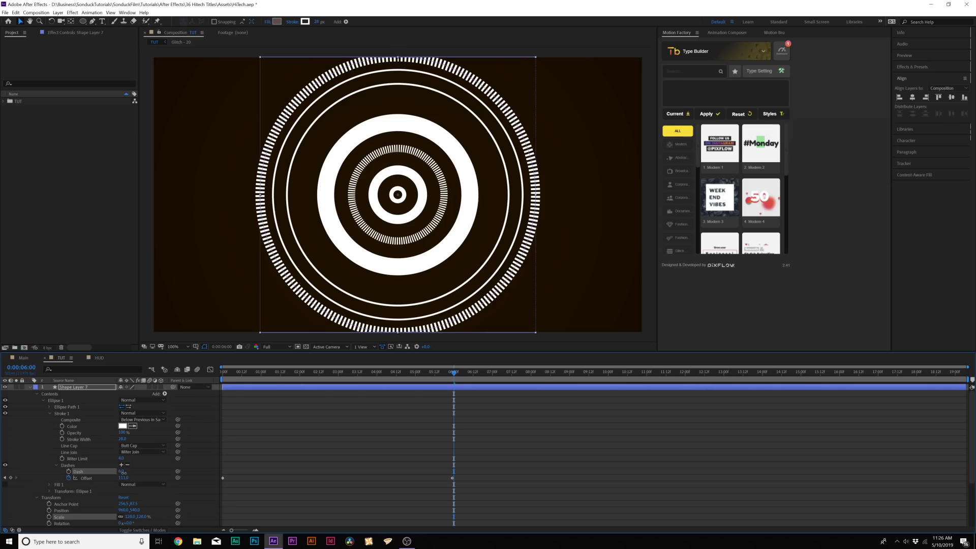
left_click_drag(228, 373, 393, 390)
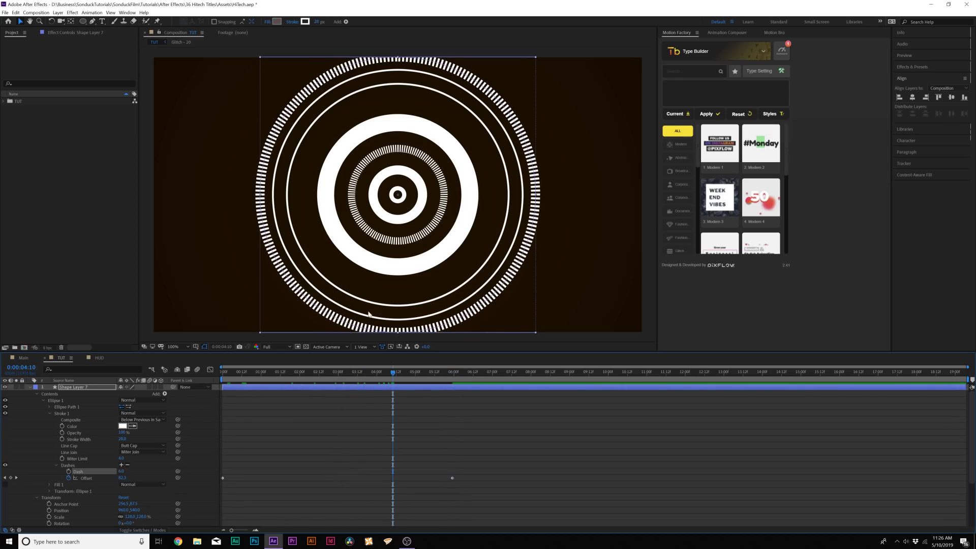
Reveal the scale of all layers and shrink the seven shape layers together so the HUD fits inside the frame.
scroll(368, 308, "down", 1)
left_click(305, 427)
key("u")
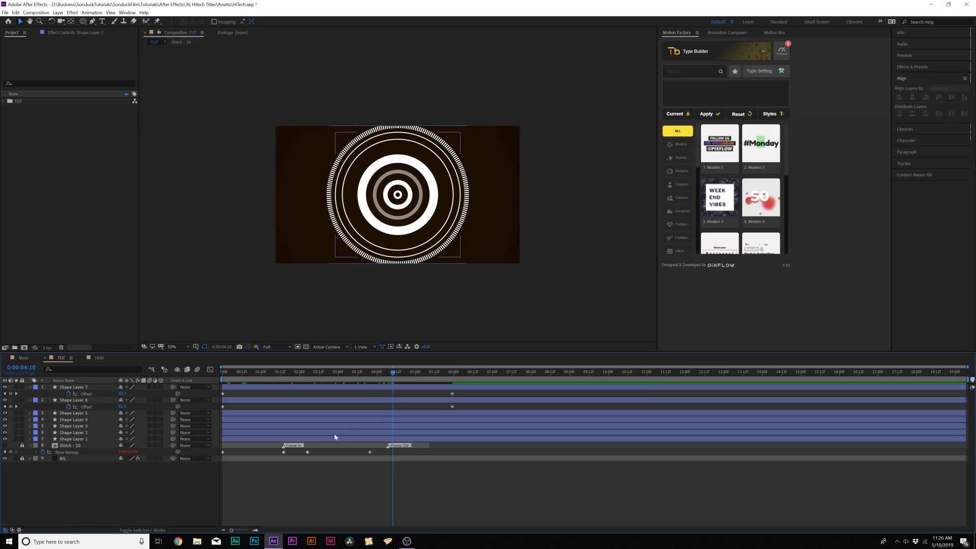
key("u")
key("s")
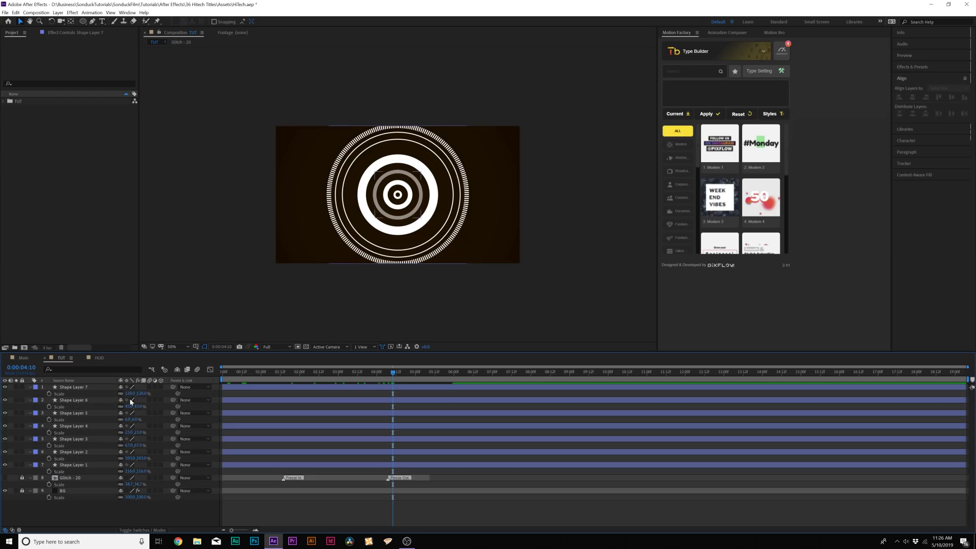
left_click(68, 387)
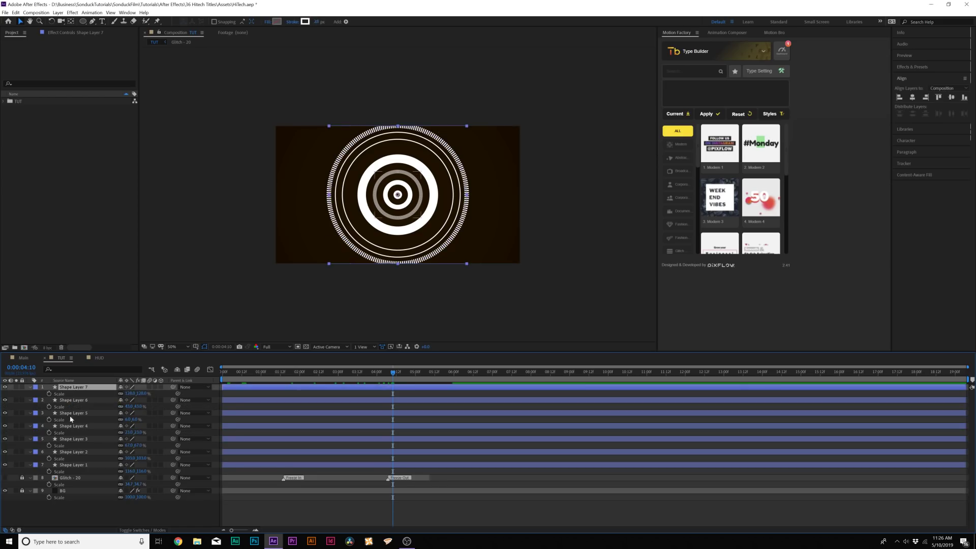
left_click(74, 464, "shift")
left_click_drag(126, 407, 122, 408)
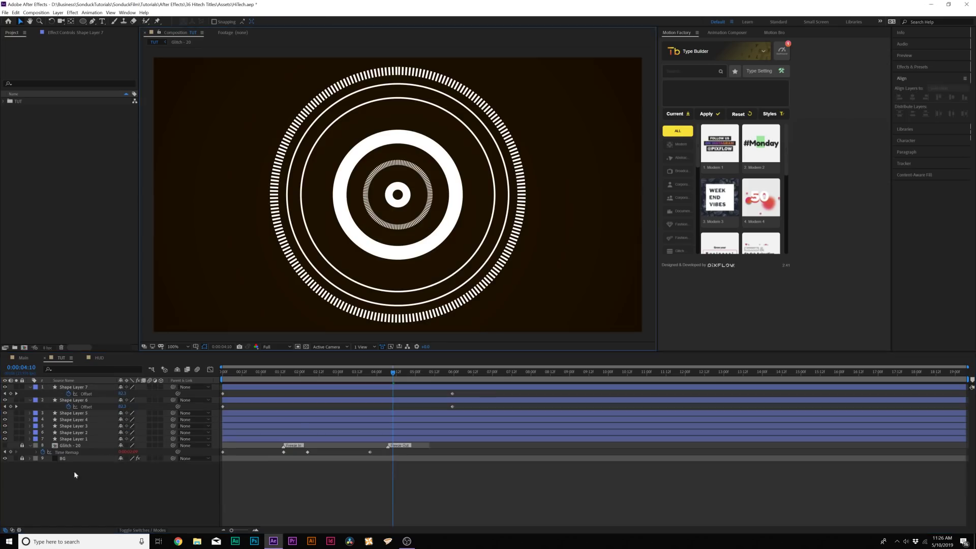
left_click(111, 498)
key("u")
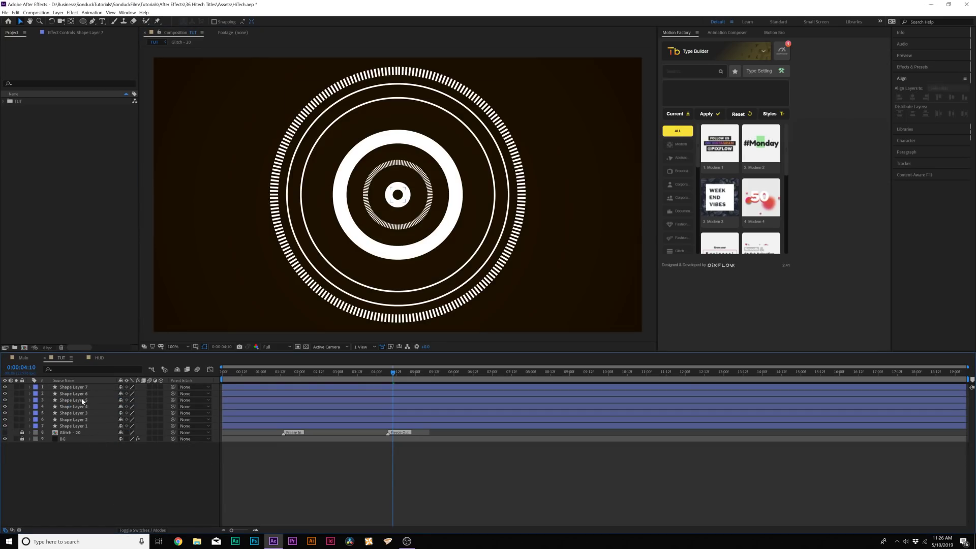
Duplicate Shape Layer 2, place the copy above all other layers and scale it to 74%.
left_click(83, 401)
left_click(75, 420)
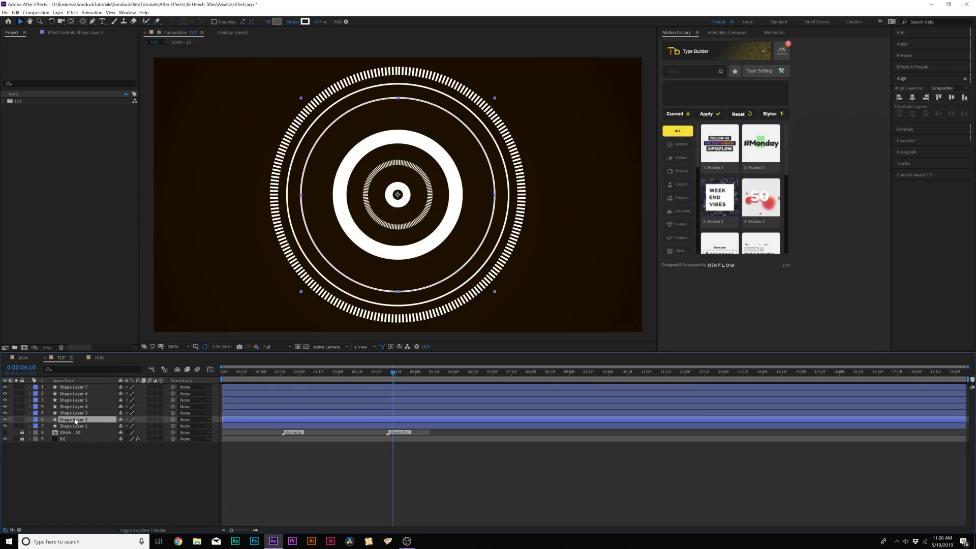
key("ctrl+d")
left_click_drag(75, 419, 118, 394)
key("s")
Add Trim Paths to Shape Layer 8 and set its End to 9% to leave a short arc.
left_click(29, 387)
left_click(29, 388)
left_click(164, 393)
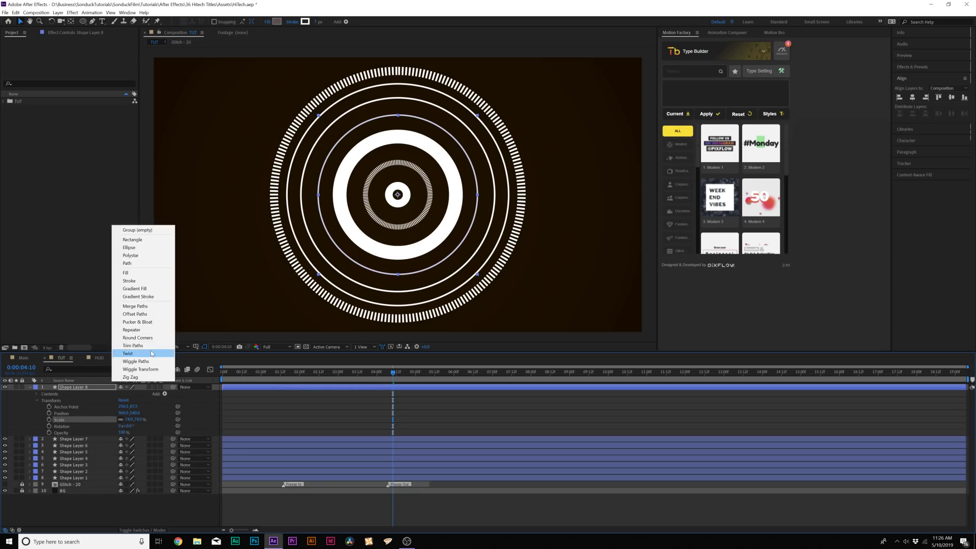
left_click(42, 406)
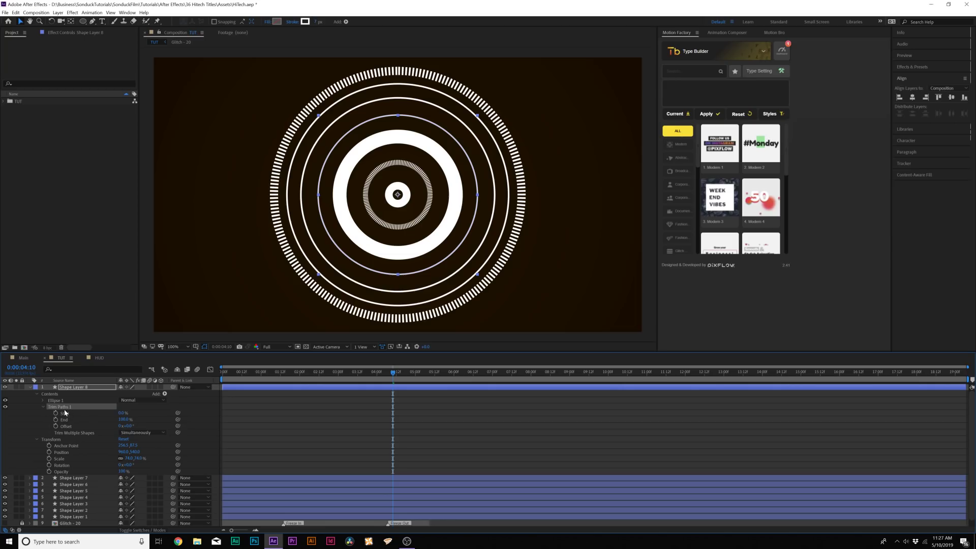
left_click(114, 413)
left_click_drag(121, 419, 75, 419)
scroll(394, 152, "up", 1)
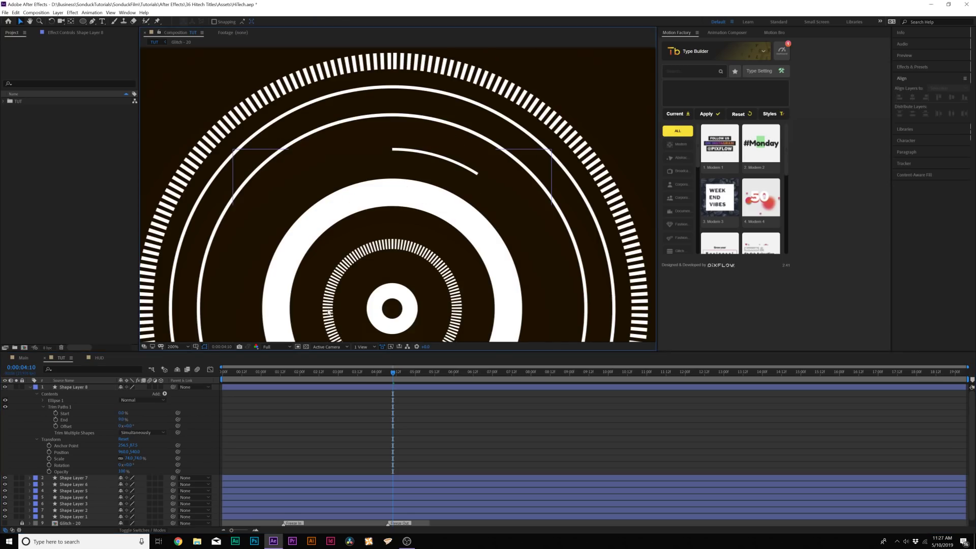
Keyframe the Trim Paths offset from 0° at the start to about 2x+48° at 6 seconds and scrub through it.
key("Home")
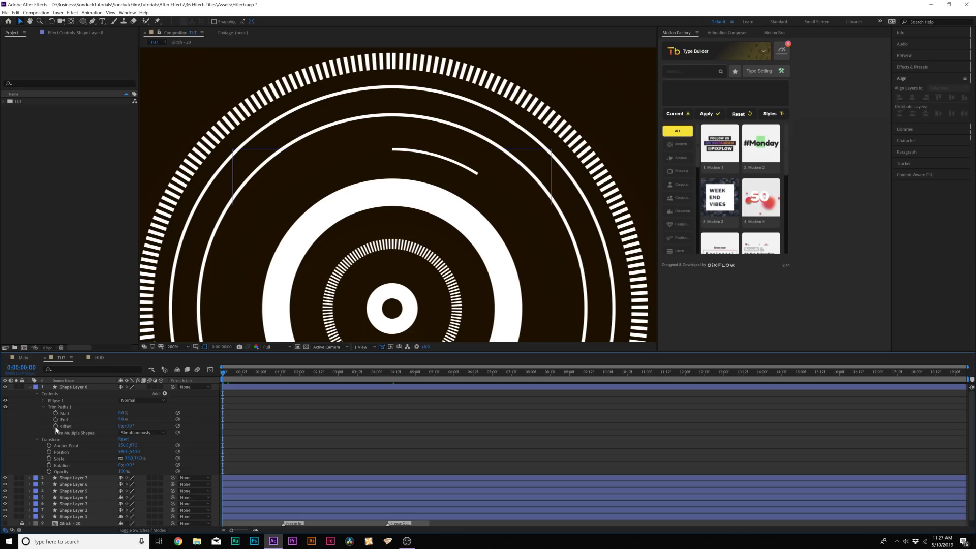
left_click(56, 426)
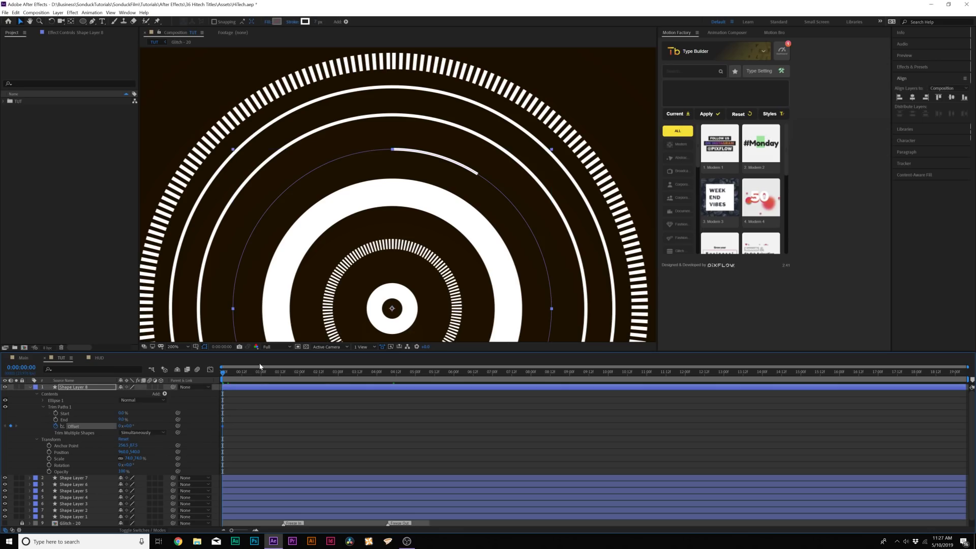
left_click(346, 372)
left_click_drag(369, 376, 415, 376)
left_click(453, 373)
left_click_drag(124, 427, 458, 438)
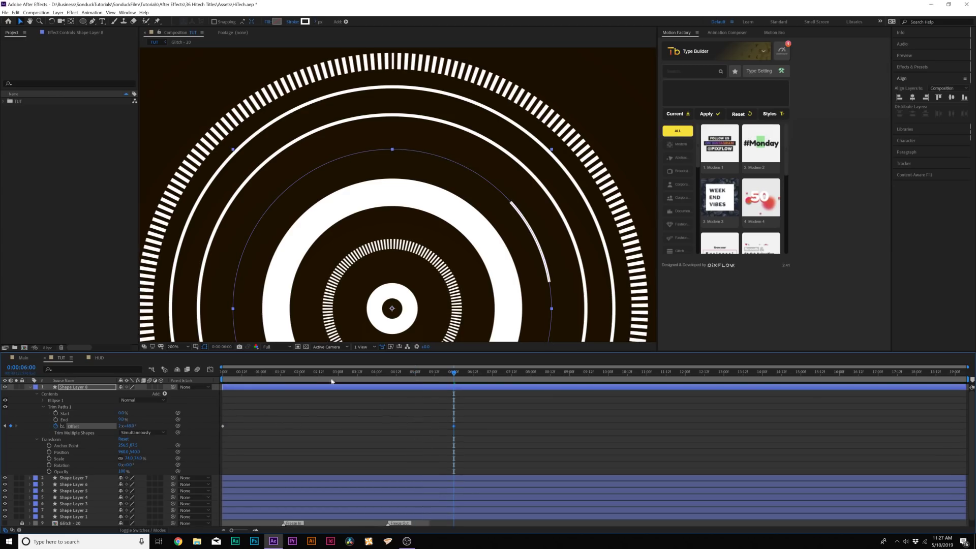
key("comma")
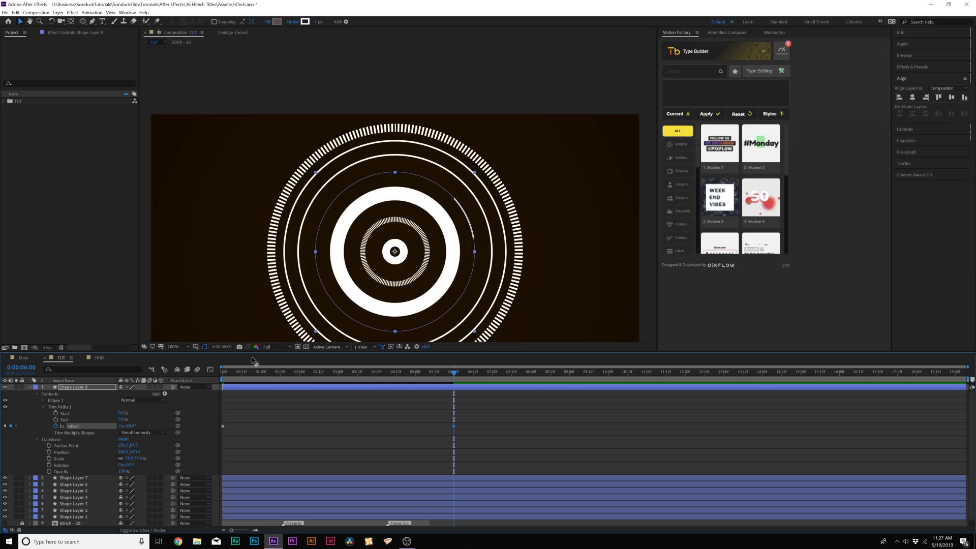
left_click_drag(225, 372, 435, 389)
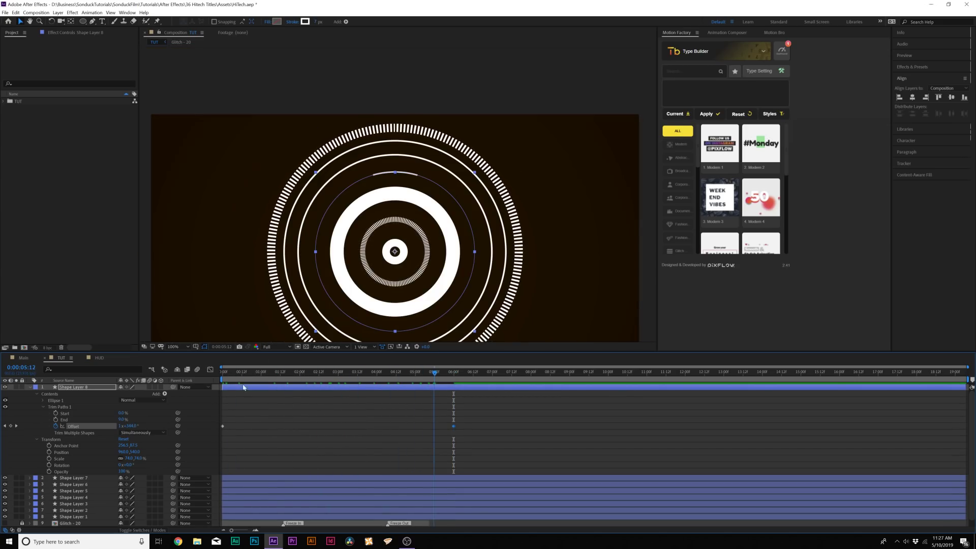
Move Trim Paths 1 inside the Ellipse 1 group of Shape Layer 8 and select that group.
left_click(43, 406)
left_click_drag(54, 408, 52, 401)
left_click(56, 401)
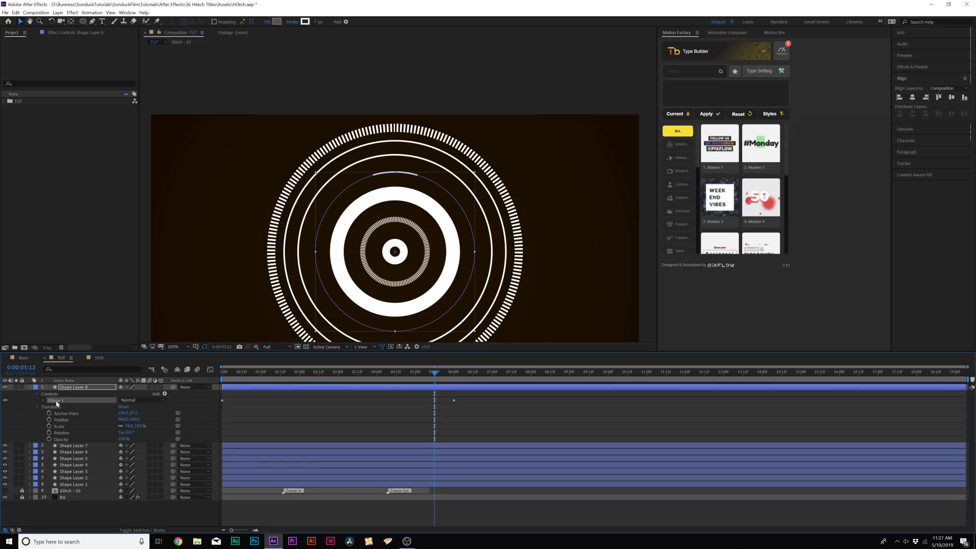
Duplicate the Ellipse 1 group inside Shape Layer 8 and rotate the copy to about 80°.
key("ctrl+d")
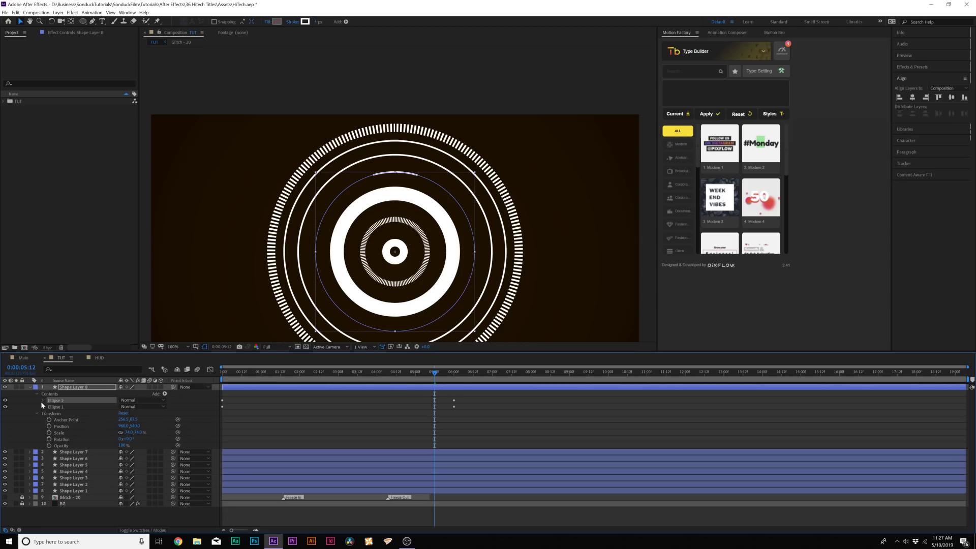
key("Delete")
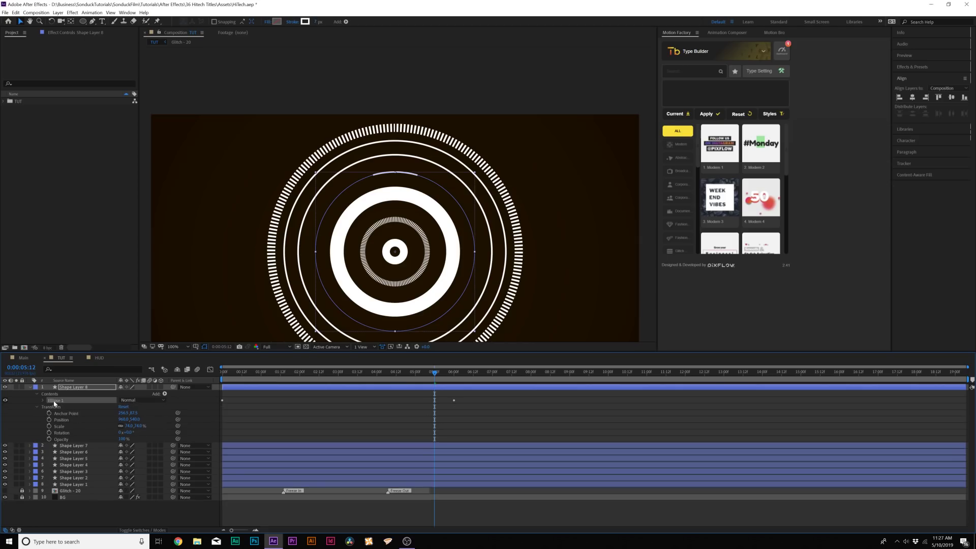
key("ctrl+d")
left_click(43, 400)
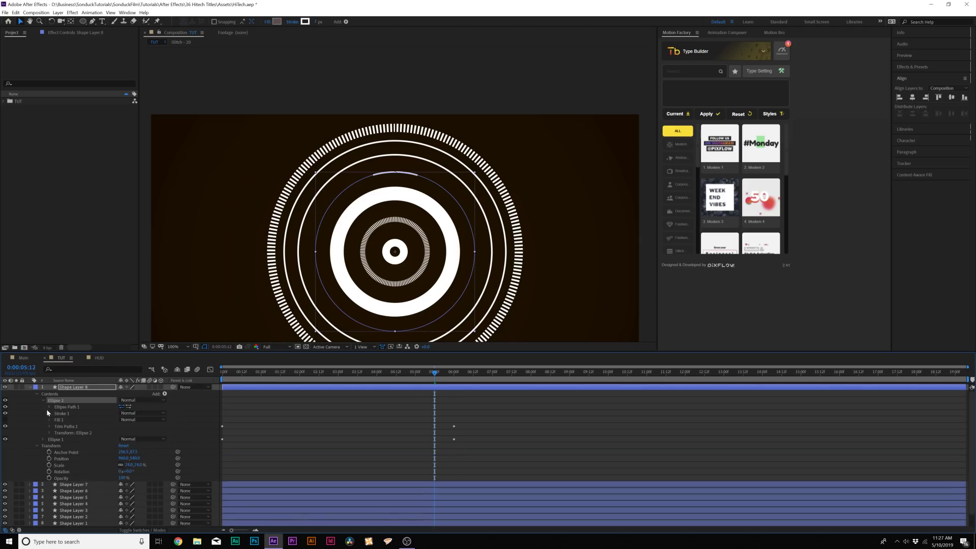
left_click(50, 433)
left_click_drag(128, 471, 176, 473)
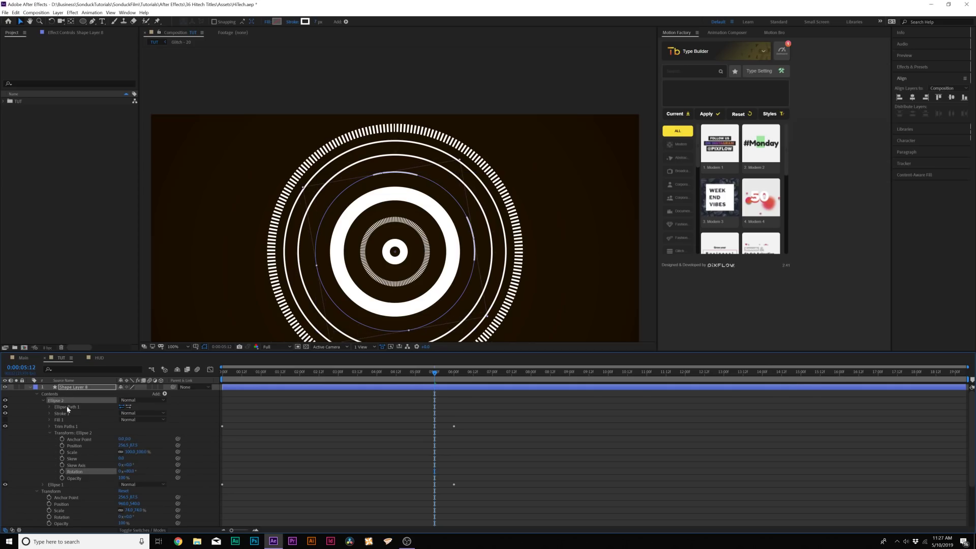
Make further copies of the arc and rotate them around the circle, one to about 251°, for four spaced arcs.
key("ctrl+d")
left_click_drag(127, 478, 171, 484)
key("ctrl+d")
left_click(254, 439)
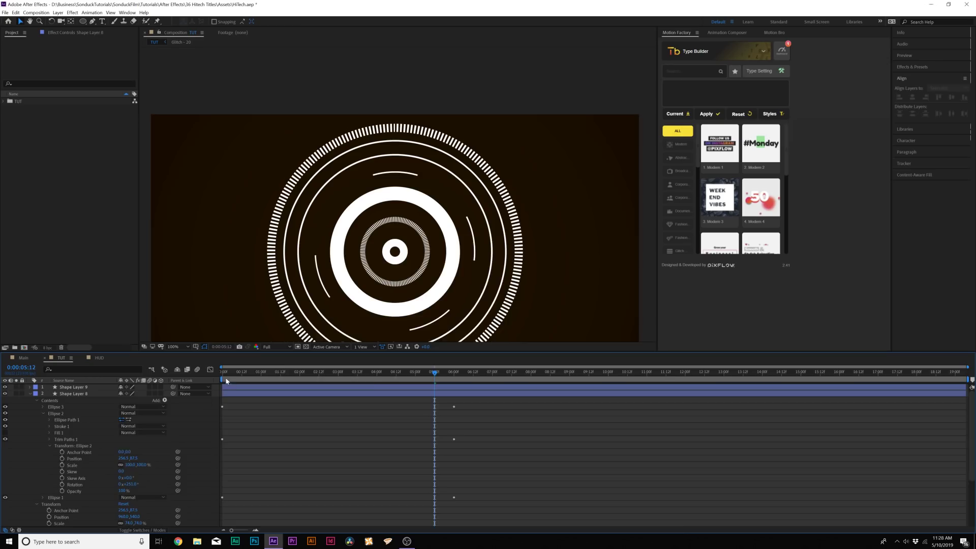
Duplicate Shape Layer 2, place the copy above all layers, scale it to 74% and widen its stroke.
left_click(80, 426)
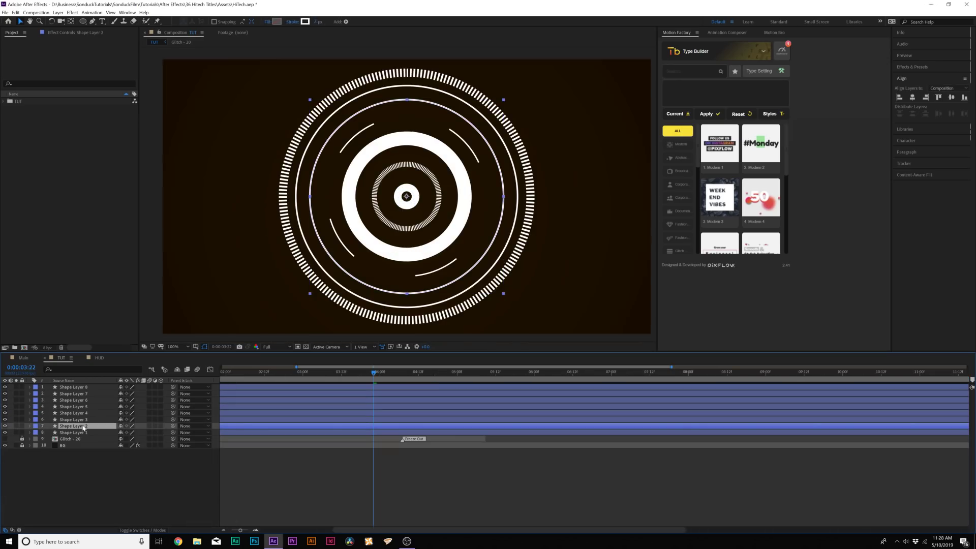
key("ctrl+d")
left_click_drag(84, 427, 124, 399)
key("s")
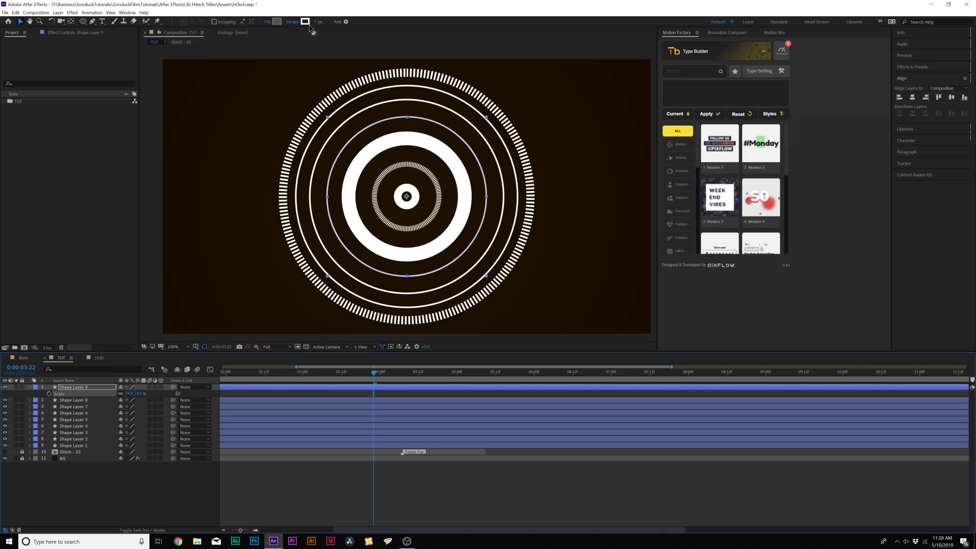
left_click_drag(318, 23, 339, 27)
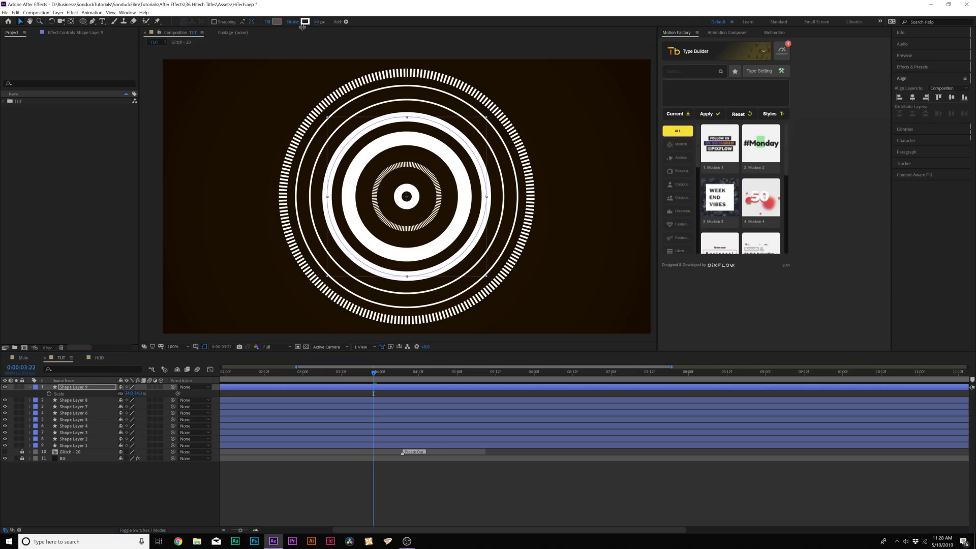
Lower the opacity of Shape Layer 9 to make a faint ring and place it beneath Shape Layer 8 in the stack.
left_click(305, 23)
key("Escape")
key("t")
left_click_drag(122, 393, 72, 404)
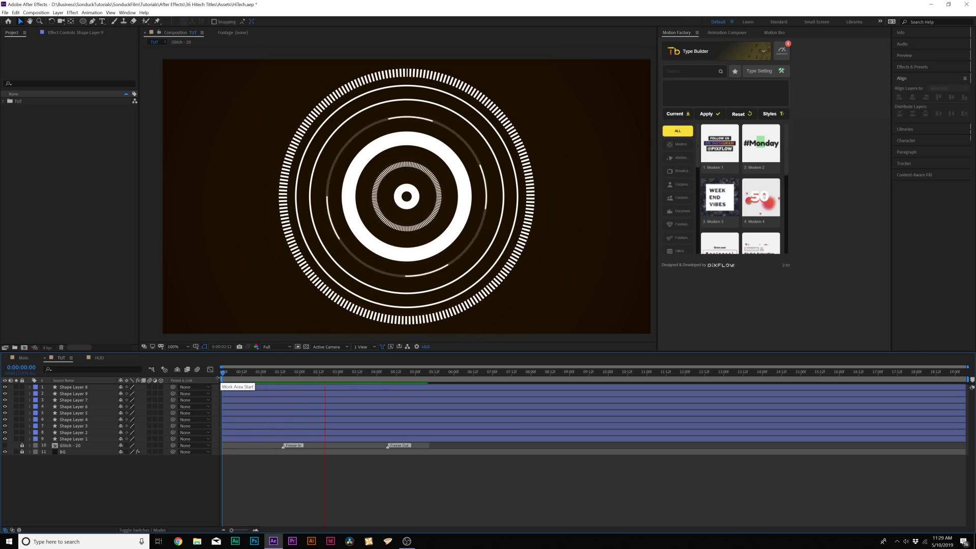
Preview the rotating arcs and dashed rings, and return to the first frame.
key("space")
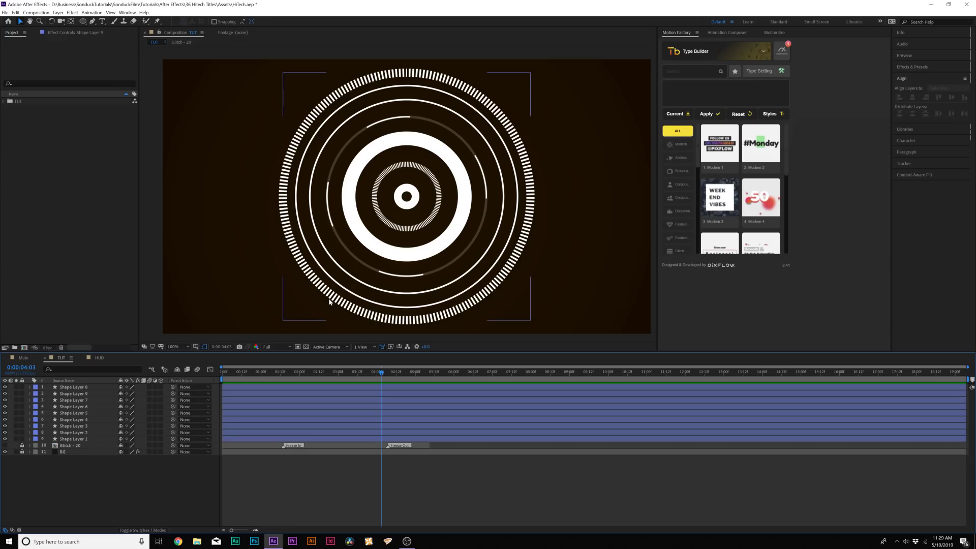
left_click(350, 286)
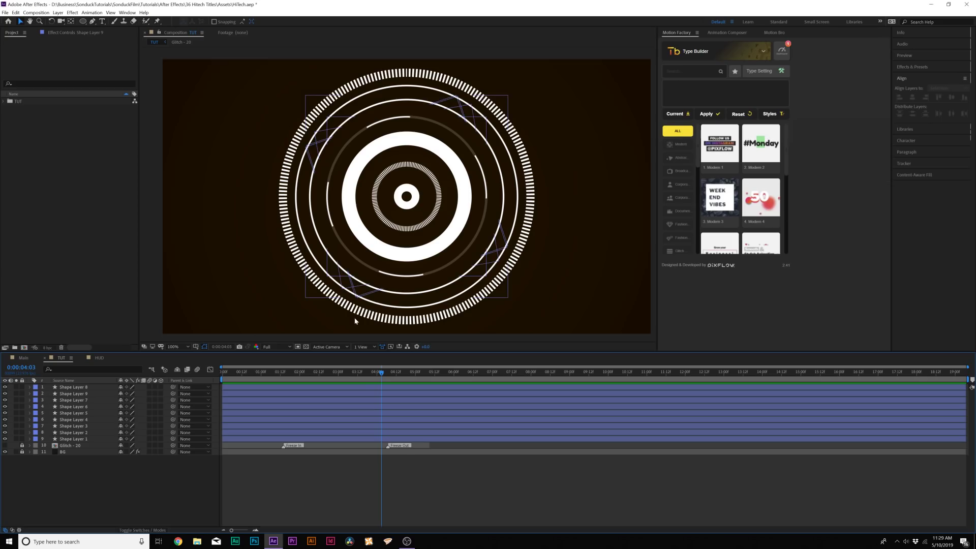
left_click(222, 373)
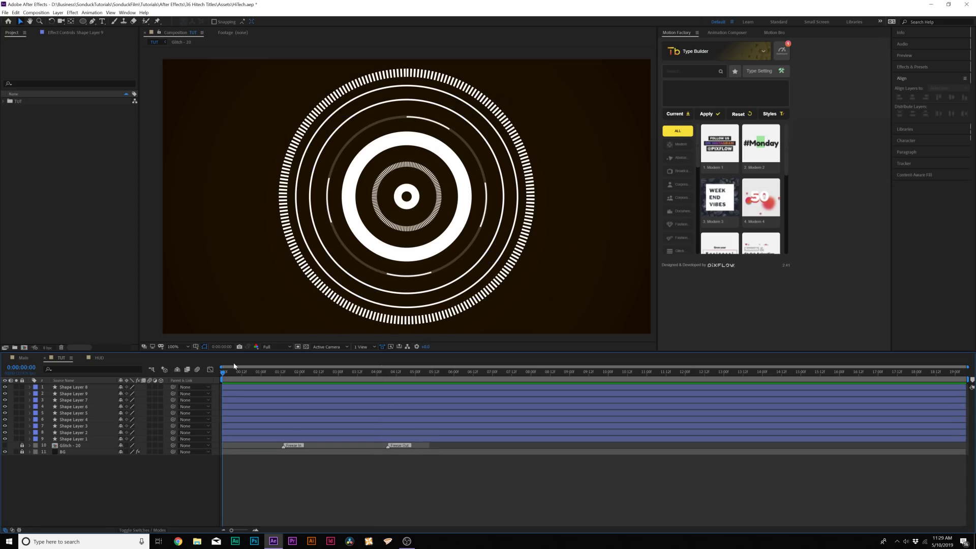
Add Scale keyframes to all nine shape layers at the first frame and shift them to just before 1 second.
left_click(84, 439)
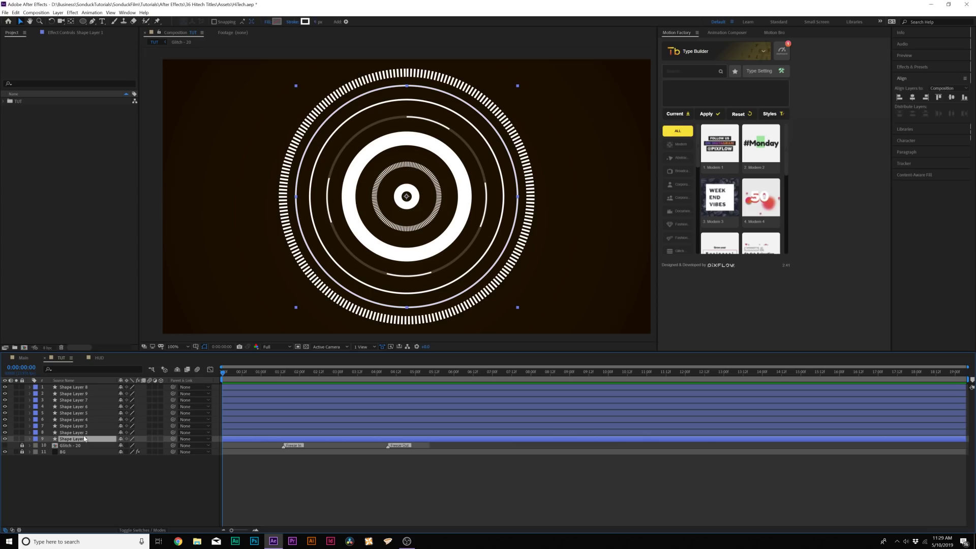
left_click(81, 394, "shift")
left_click(84, 388, "shift")
key("s")
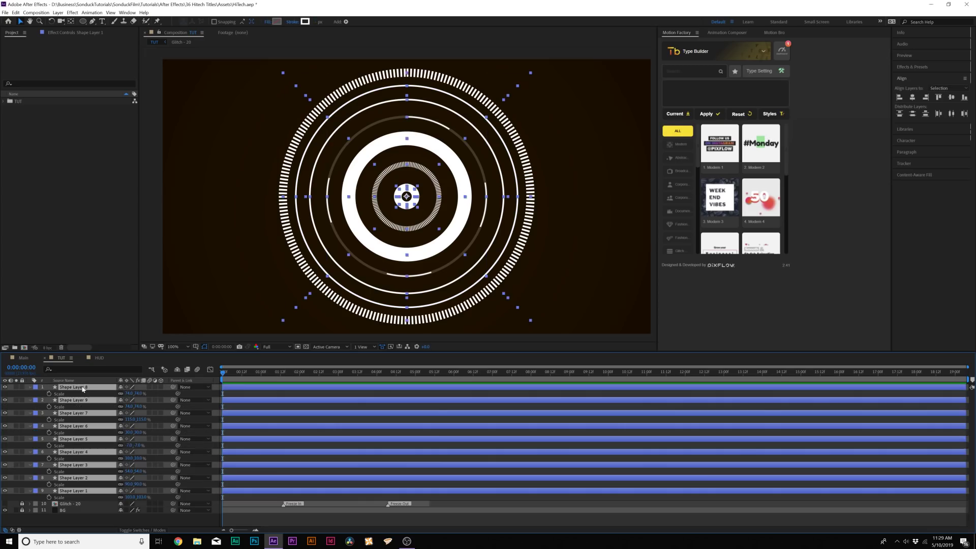
left_click(49, 393)
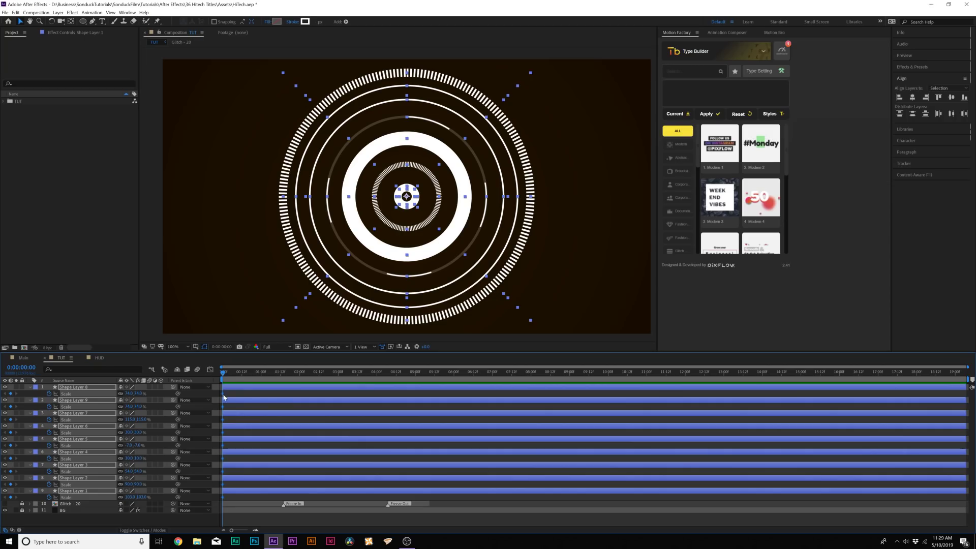
left_click_drag(254, 394, 258, 396)
Set the scale of all nine shape layers to 0% at the first frame and collapse their properties.
left_click(129, 394)
type("0")
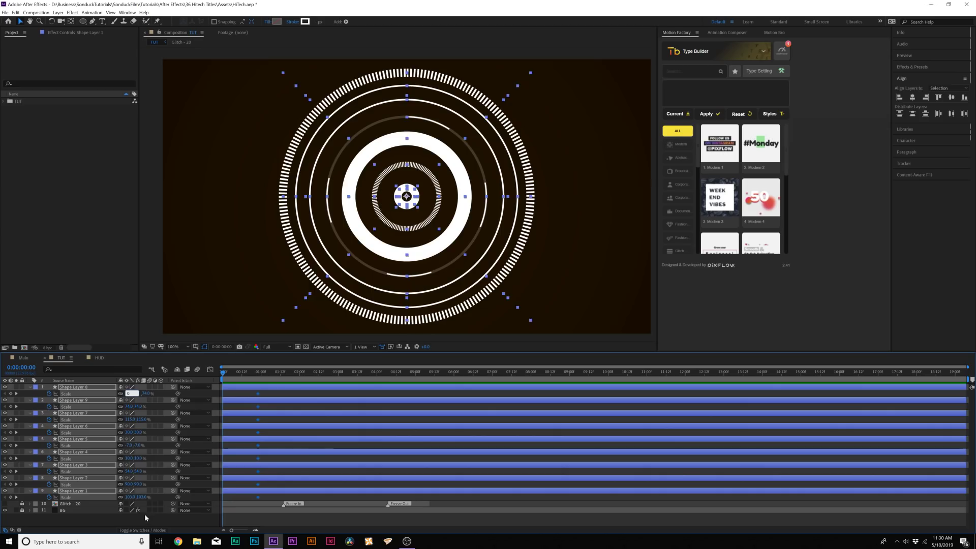
key("Return")
key("u")
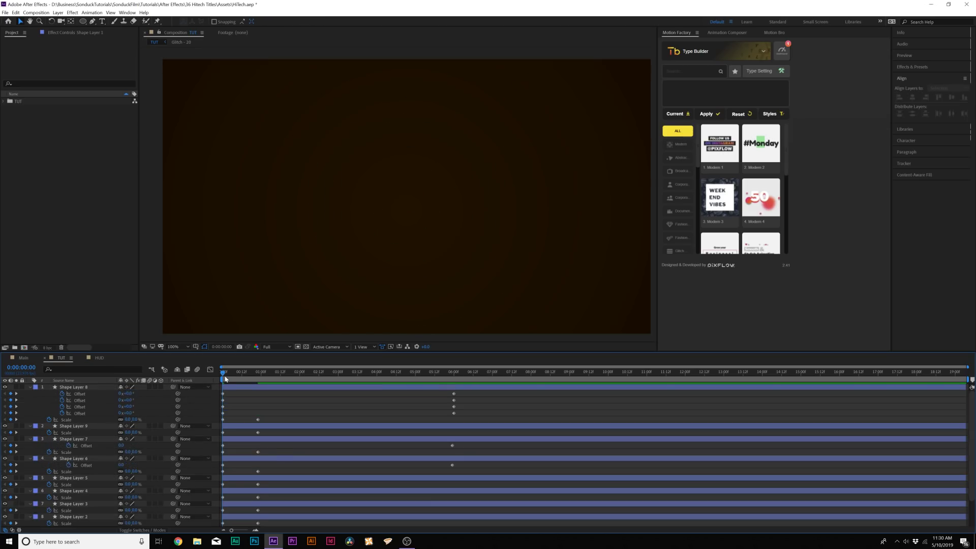
key("u")
Move Shape Layer 7, the outermost dashed ring, to the bottom of the shape layers, below Shape Layer 1.
left_click_drag(225, 378, 265, 379)
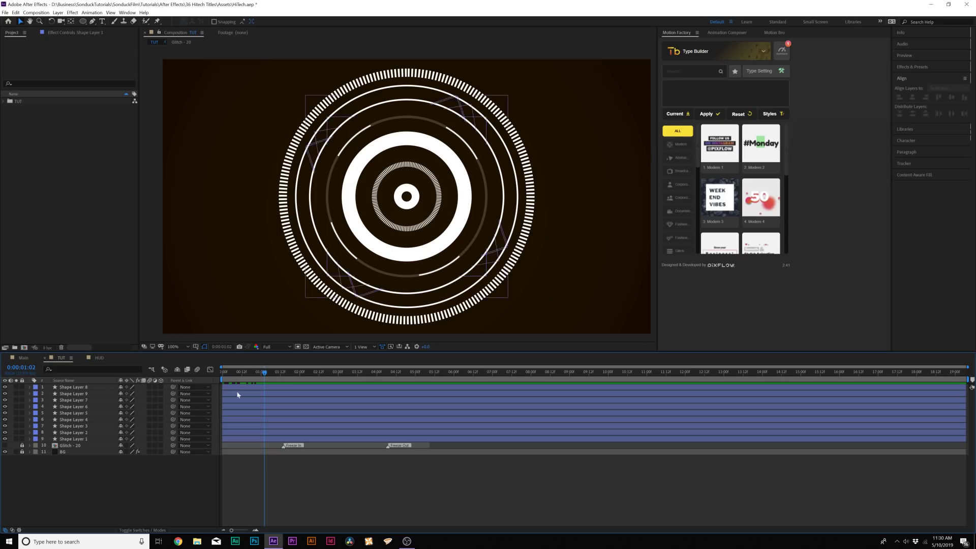
left_click(75, 439)
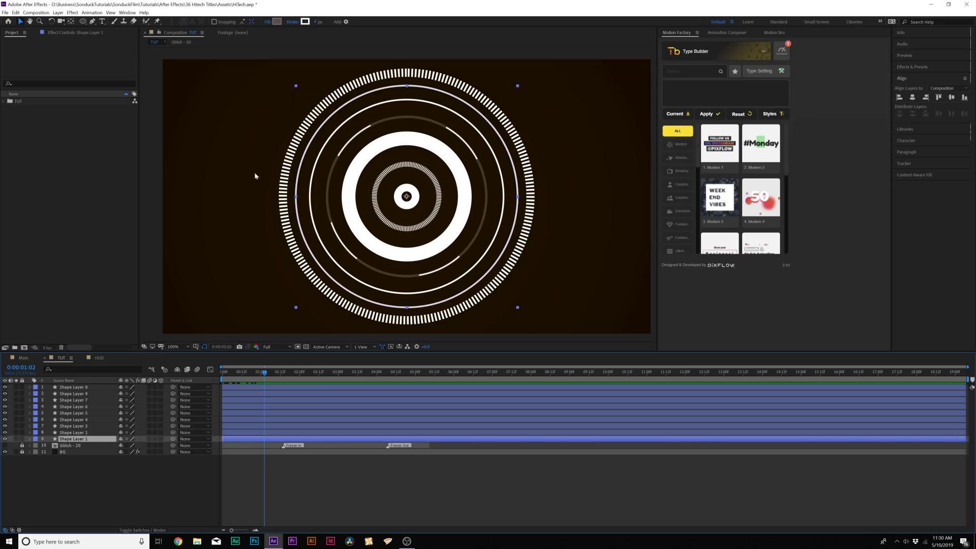
left_click(74, 432)
left_click(76, 426)
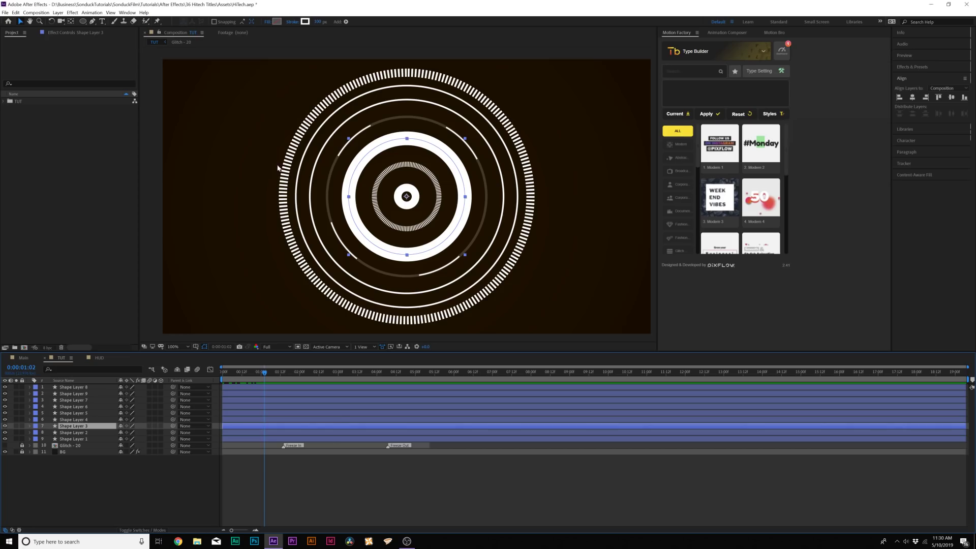
left_click(80, 400)
left_click(5, 400)
left_click(5, 399)
left_click_drag(69, 403, 66, 438)
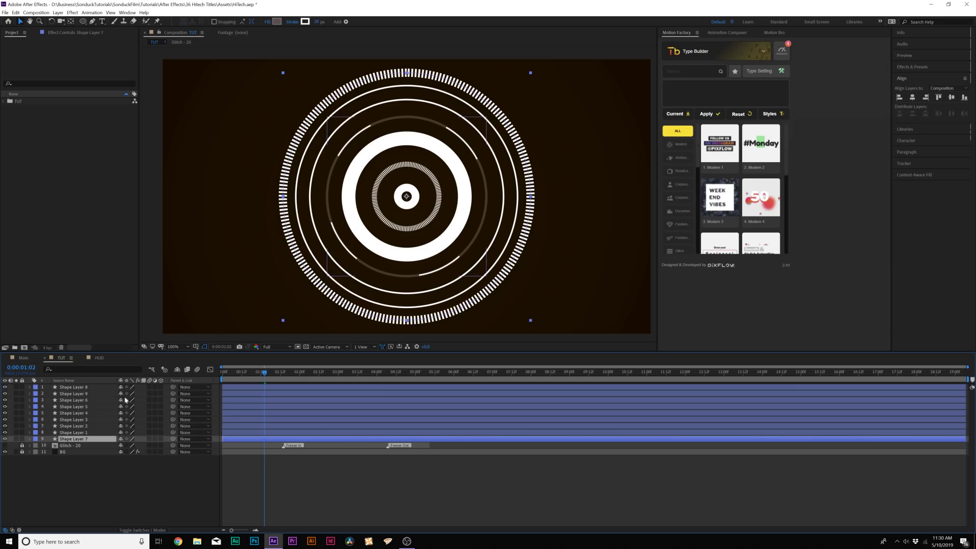
Delay the start of Shape Layer 1 slightly and the start of Shape Layer 2 a few frames more.
left_click(227, 432)
left_click(239, 426)
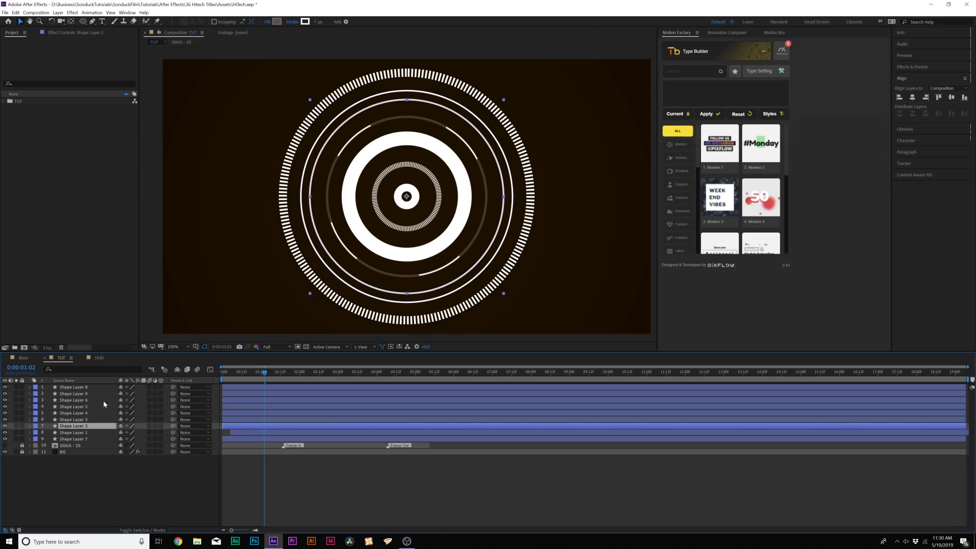
left_click_drag(239, 423, 253, 426)
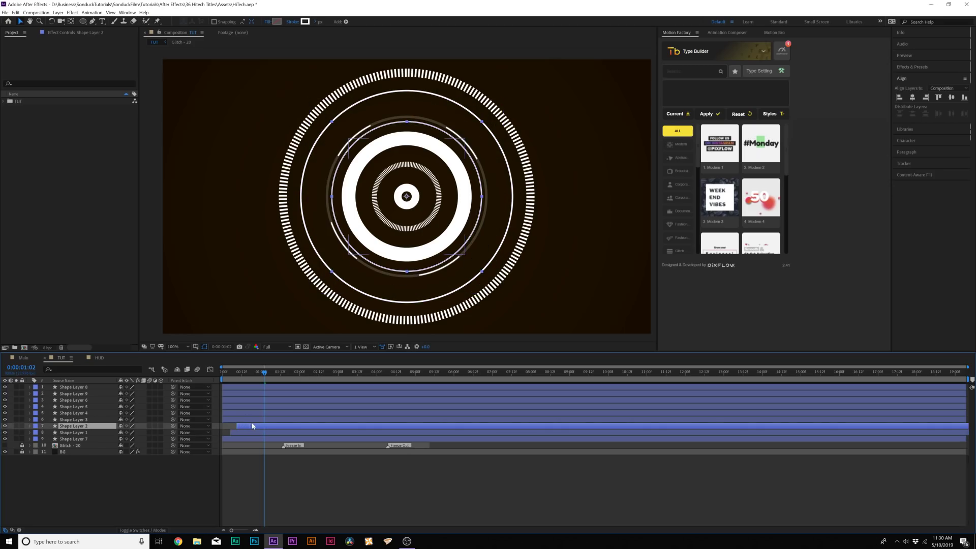
Reorder the remaining ring layers from outermost to innermost above Shape Layer 2 and stagger their start times upward, ending with Shape Layer 4.
left_click(71, 419)
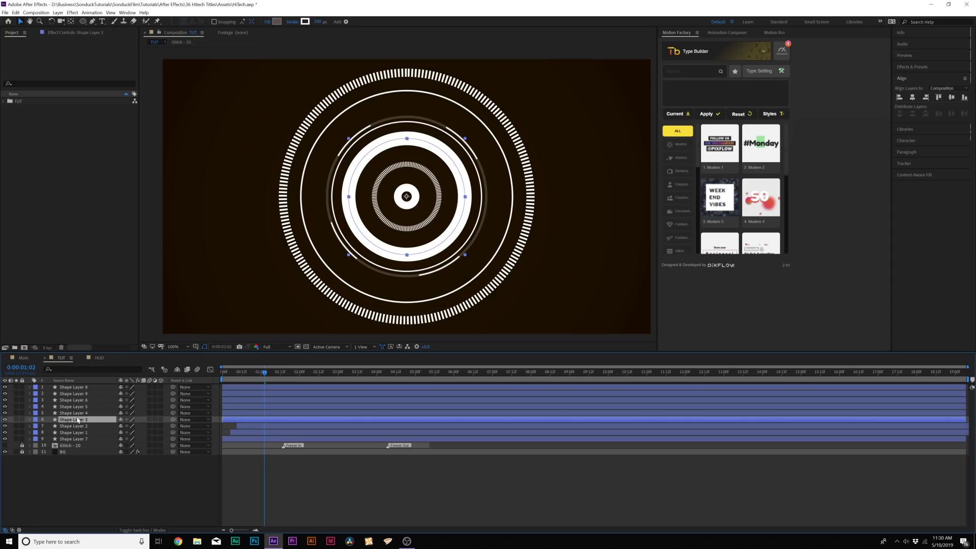
left_click(80, 387)
left_click(77, 394, "ctrl")
left_click_drag(77, 394, 88, 426)
left_click_drag(226, 419, 251, 420)
left_click_drag(87, 387, 91, 404)
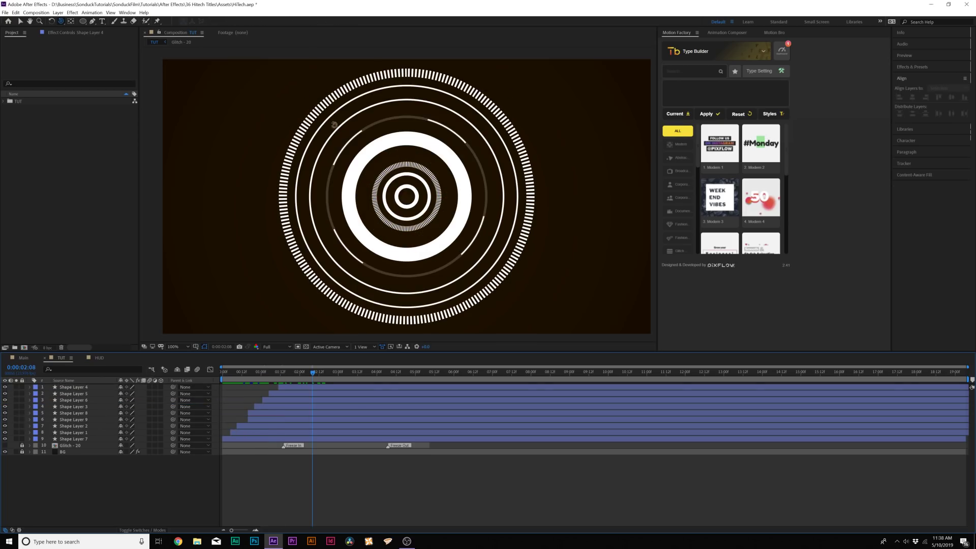
Create a new camera layer in the composition.
left_click(58, 12)
mouse_move(81, 20)
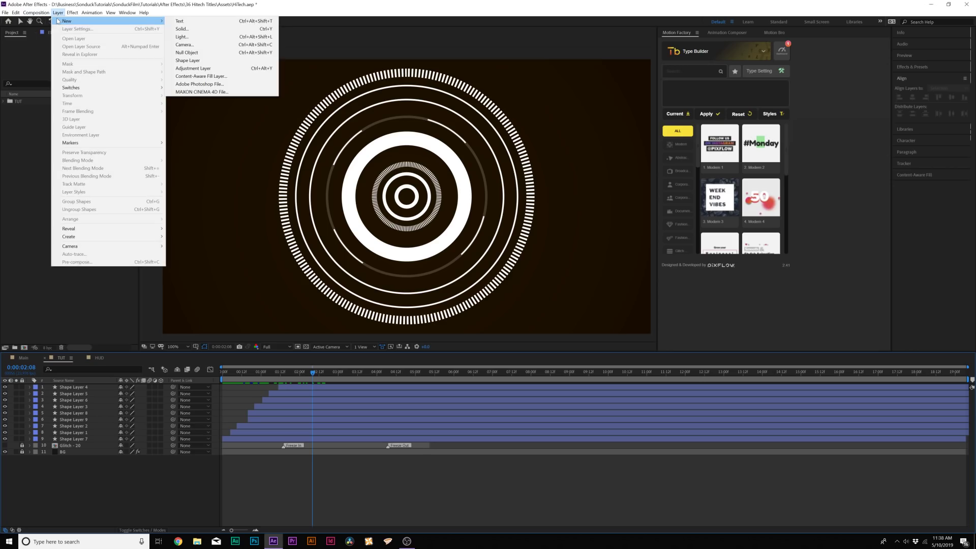
left_click(198, 45)
left_click(315, 262)
left_click(315, 252)
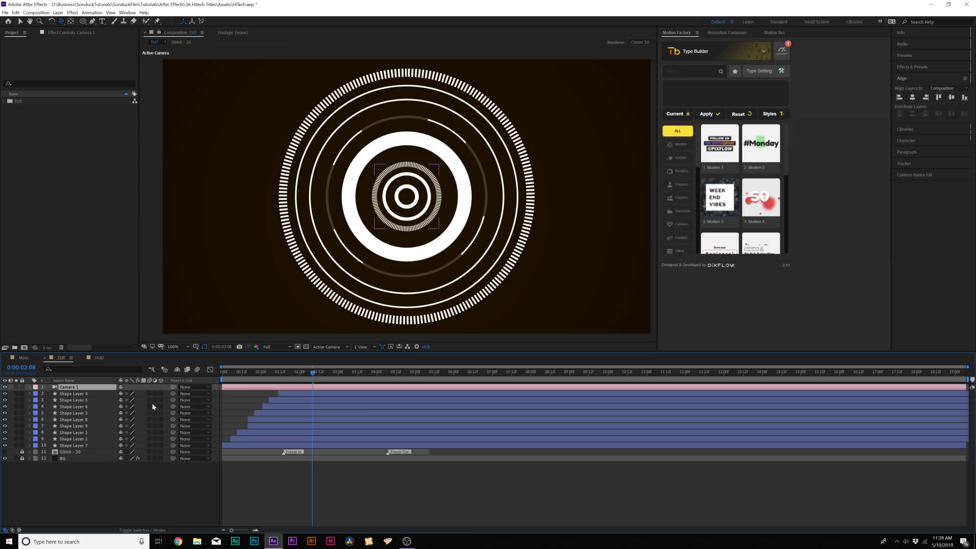
Turn all nine shape layers into 3D layers.
left_click(88, 394)
left_click(72, 446, "shift")
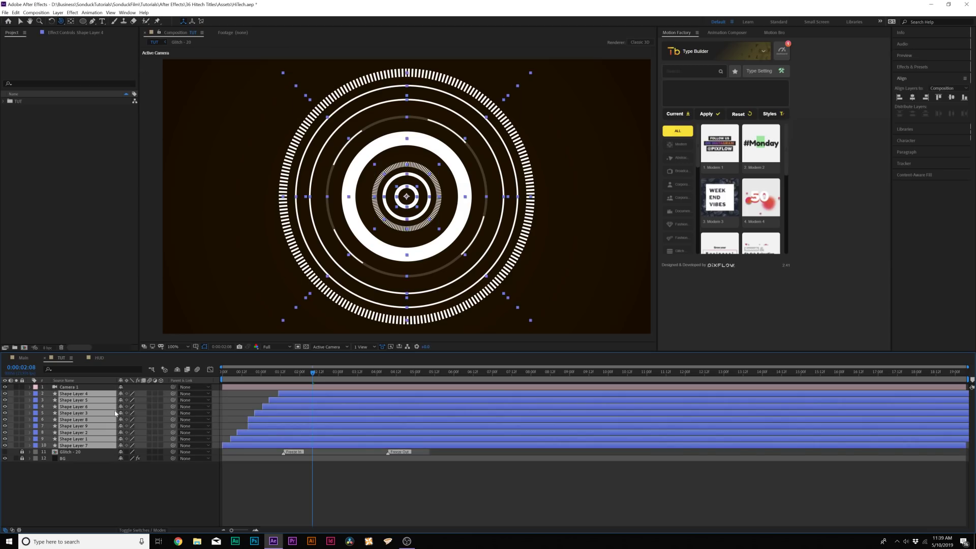
left_click_drag(160, 393, 160, 448)
left_click(163, 471)
Orbit the camera until the rings are nearly edge-on and offset the inner ring layers in Z, with Shape Layer 9 at -42.
left_click_drag(62, 22, 84, 29)
left_click_drag(372, 198, 324, 206)
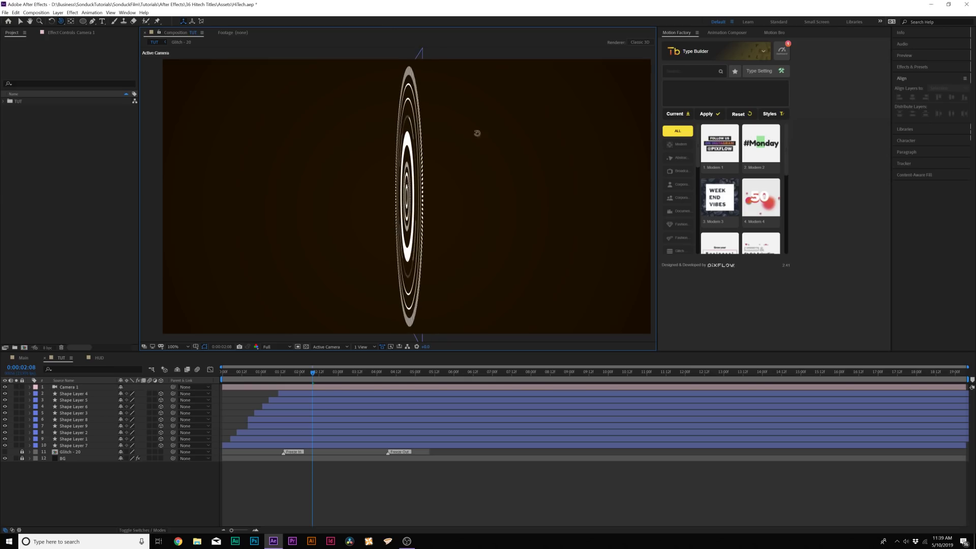
left_click(70, 441)
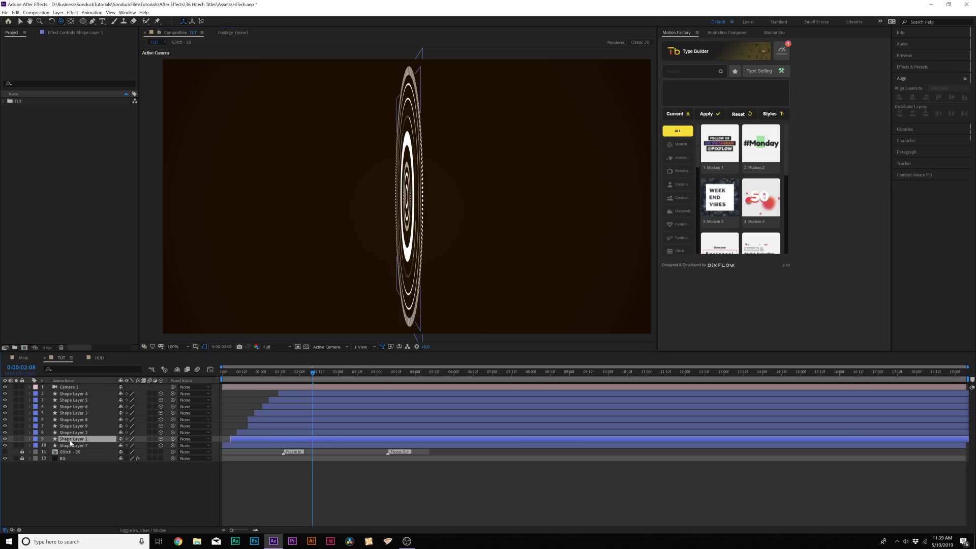
left_click(71, 395, "shift")
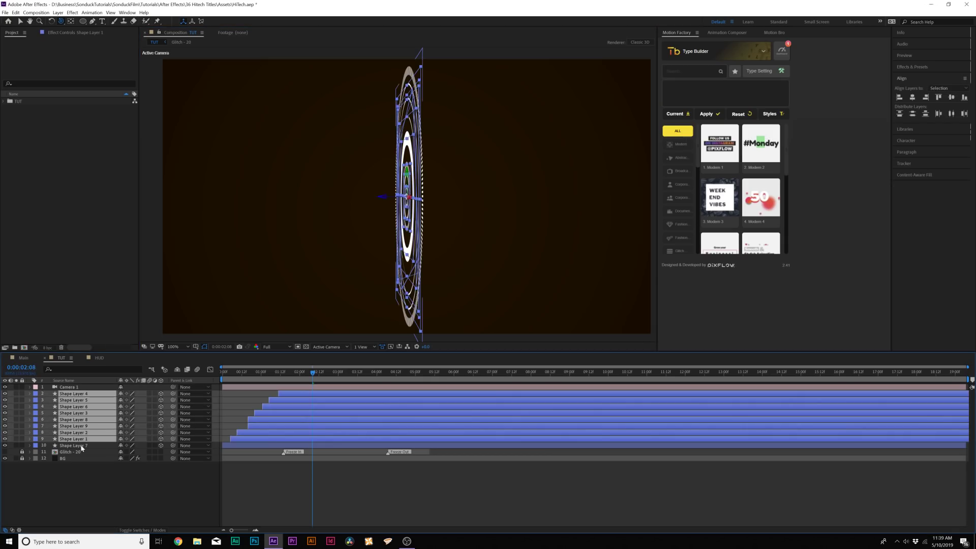
key("p")
left_click(140, 484, "ctrl")
mouse_move(144, 477)
left_mouse_down()
mouse_move(123, 477)
mouse_move(138, 466)
left_mouse_up()
left_click(138, 471, "ctrl")
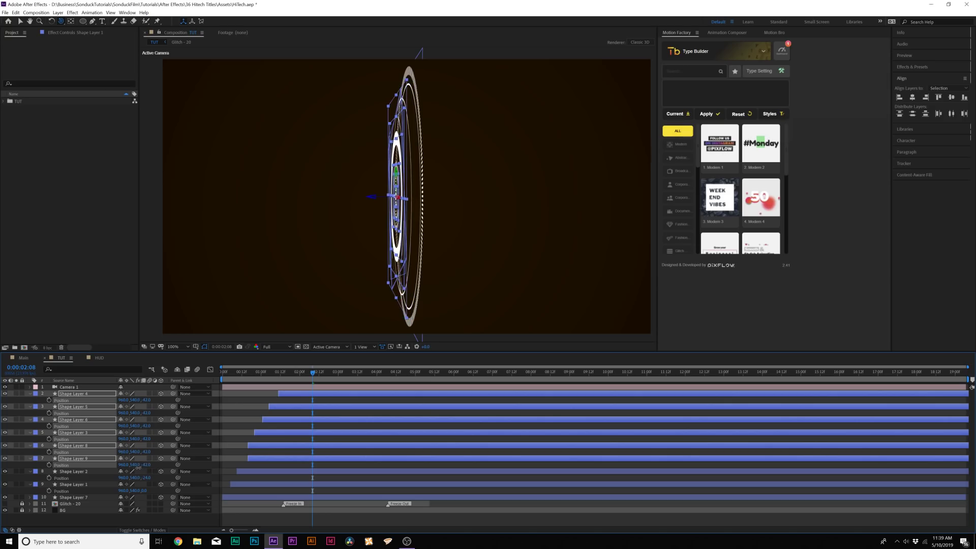
Space Shape Layers 8, 3, 6, 5 and 4 progressively farther forward in Z so the rings form a cone.
left_click(112, 462, "ctrl")
mouse_move(146, 451)
left_mouse_down()
mouse_move(134, 454)
mouse_move(140, 439)
left_mouse_up()
left_click(85, 447, "ctrl")
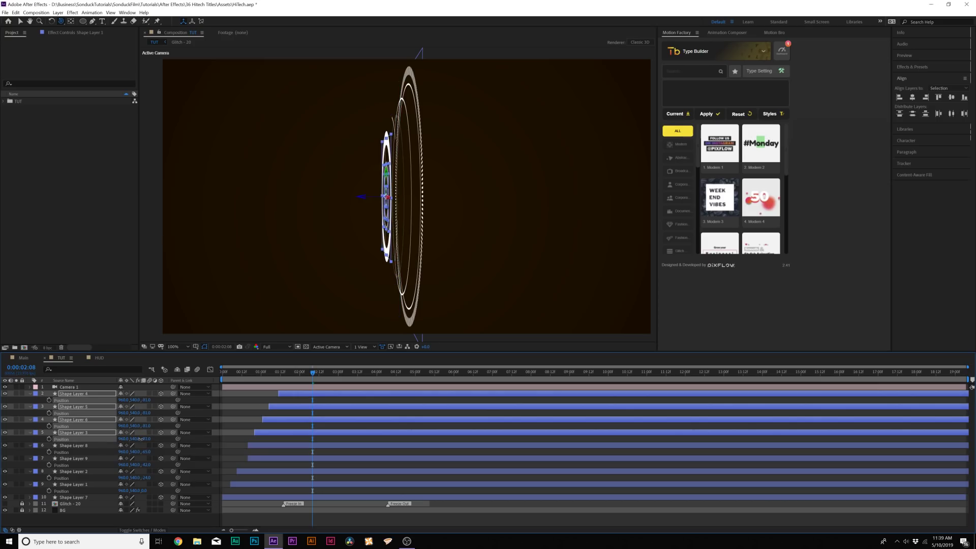
key("F2")
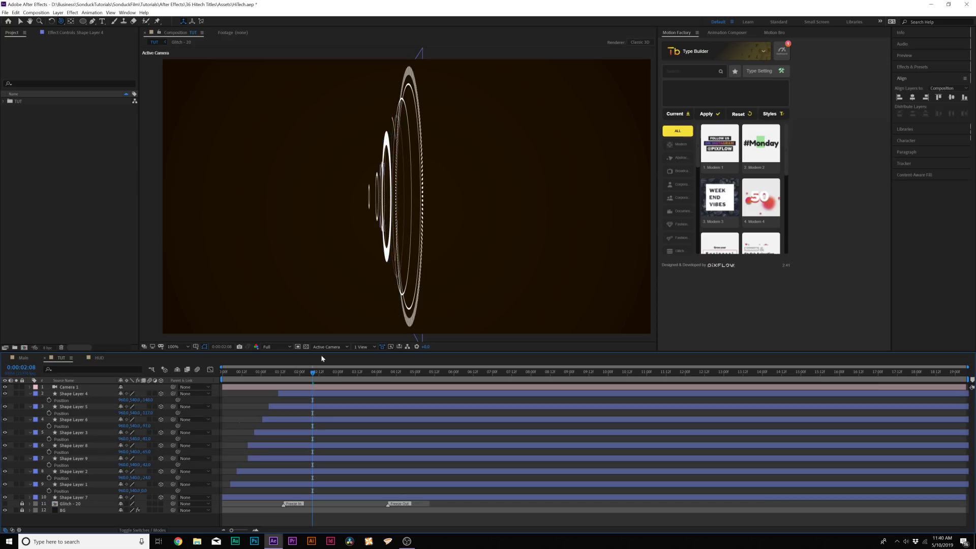
left_click_drag(288, 375, 329, 380)
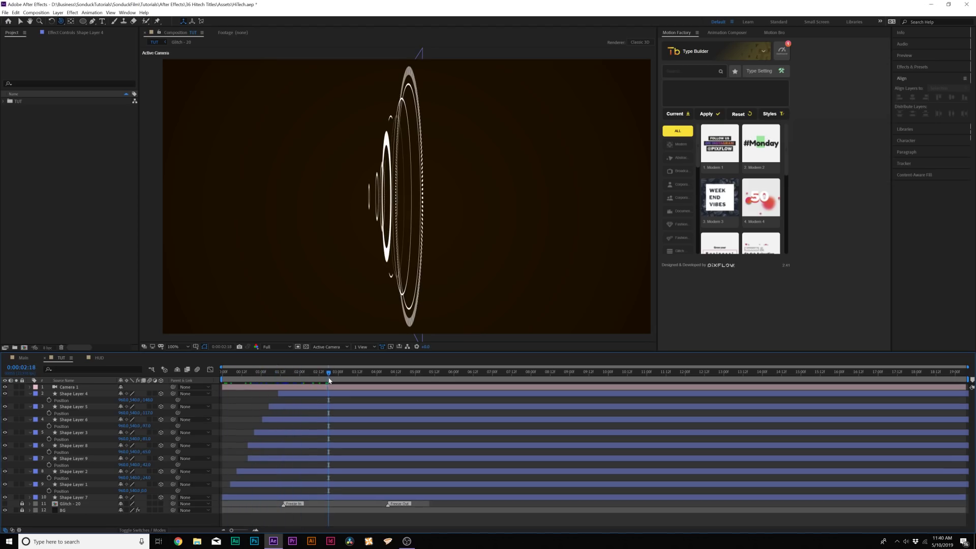
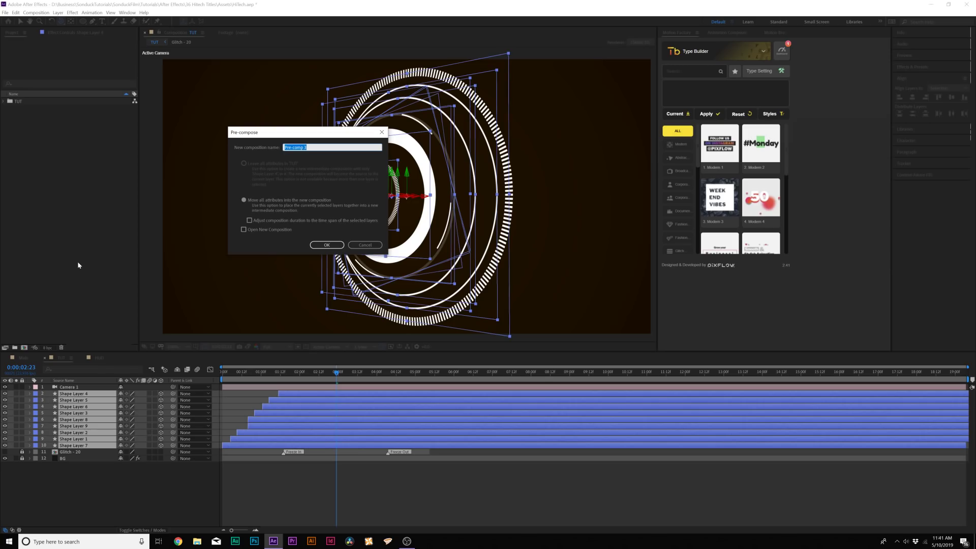
Pre-compose the nine selected ring layers as HUD and enable collapse transformations on it to restore their 3D depth.
key("Return")
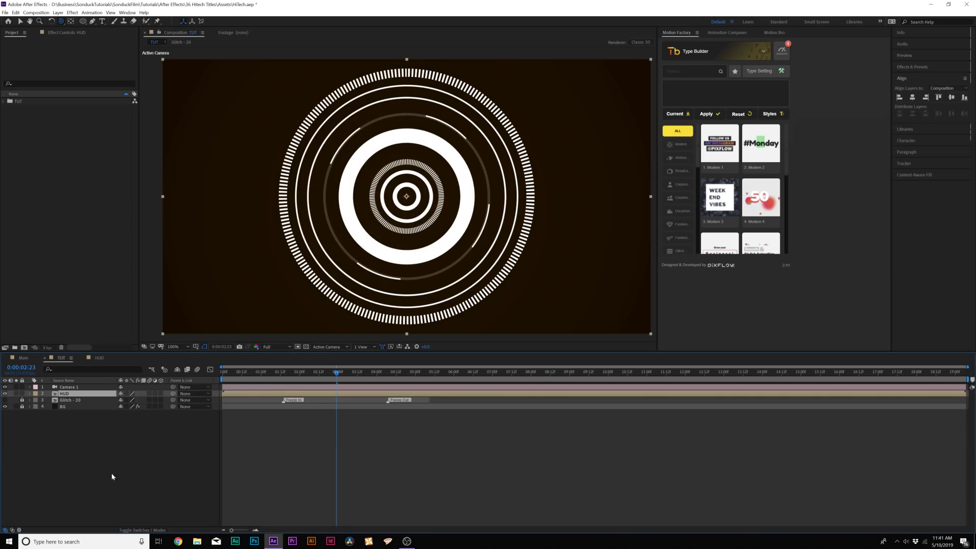
left_click(126, 394)
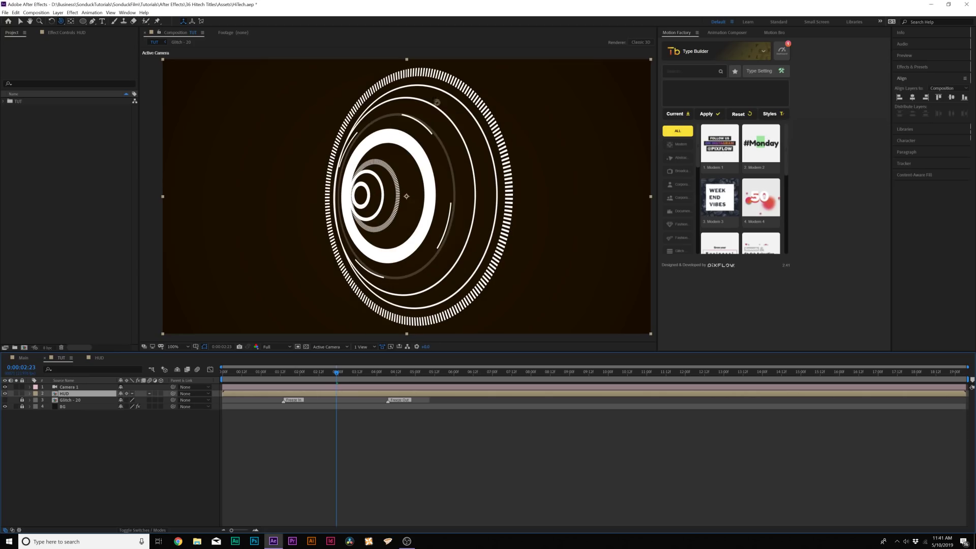
Orbit Camera 1 slightly, show the Glitch - 20 title layer, and shift the rings to the right of the title.
left_click(80, 388)
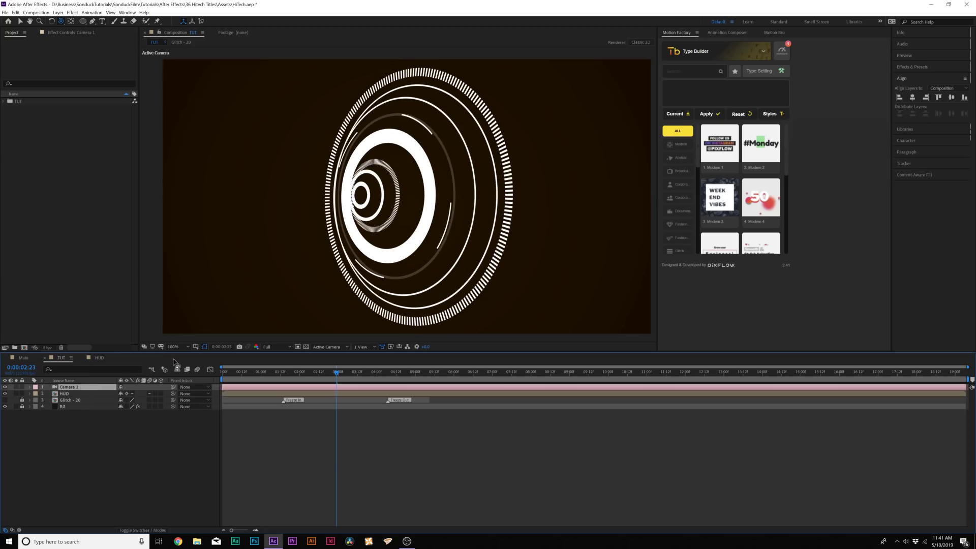
mouse_move(453, 166)
left_mouse_down()
mouse_move(430, 162)
mouse_move(448, 159)
mouse_move(449, 169)
left_mouse_up()
left_click(5, 400)
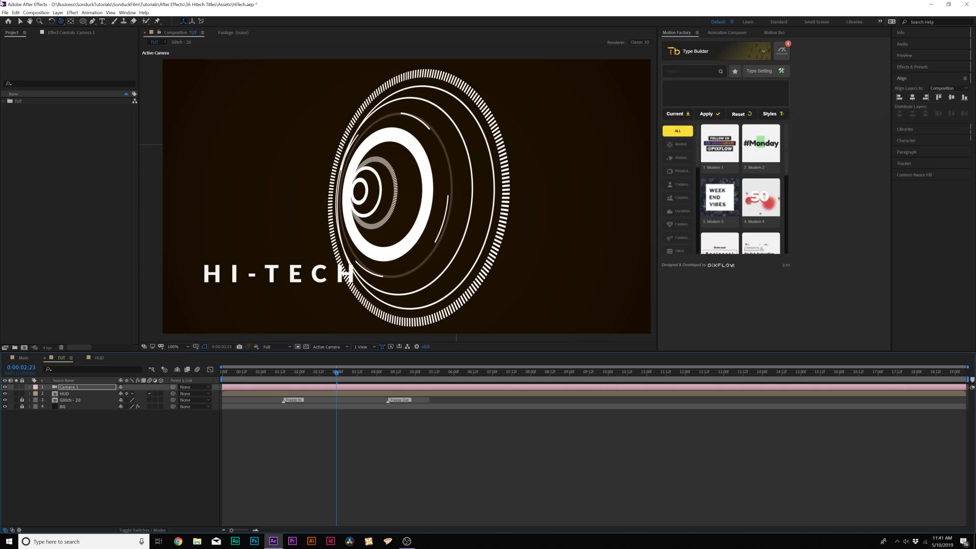
left_click(61, 21)
left_click(100, 39)
left_click_drag(410, 183, 503, 187)
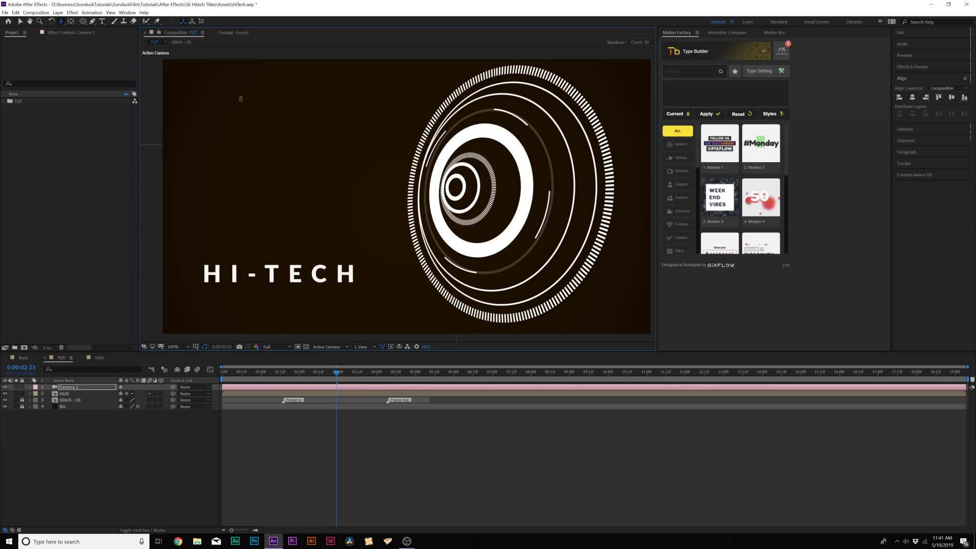
Move the camera closer until the outer rings extend past the frame, and orbit it slightly sideways.
key("c")
left_click_drag(467, 167, 501, 132)
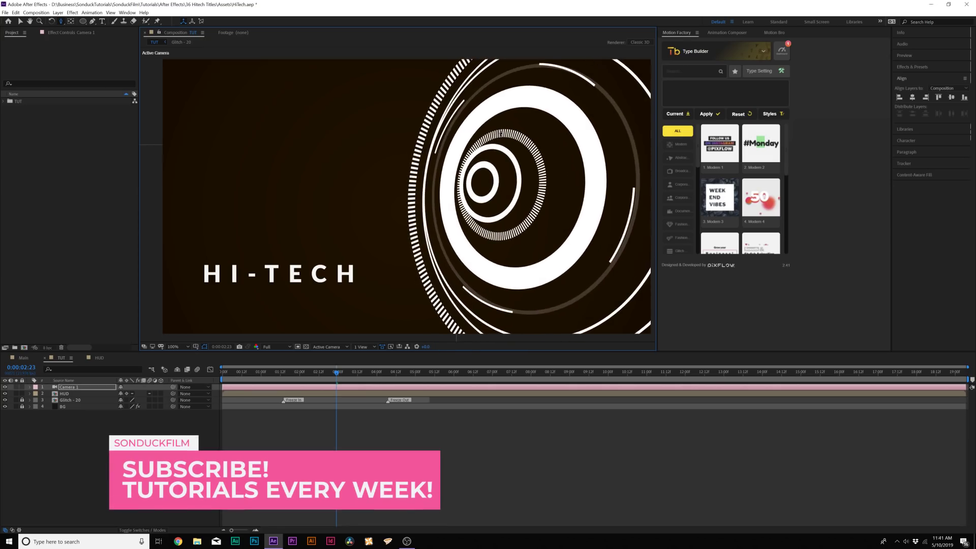
key("c")
key("c")
left_click_drag(518, 182, 533, 182)
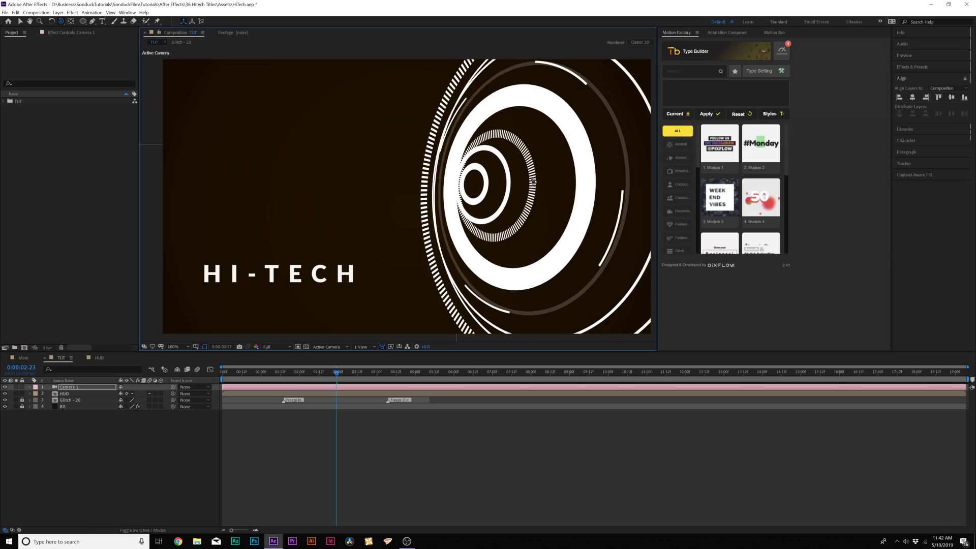
Set starting keyframes for Camera 1's Point of Interest and Position at 0:00:00:00.
left_click_drag(235, 379, 206, 380)
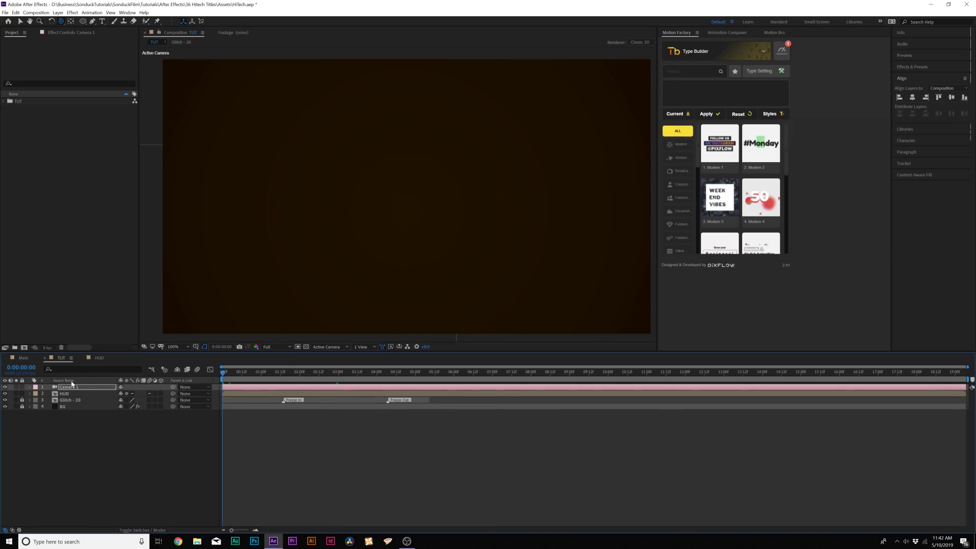
left_click(30, 387)
left_click(37, 393)
left_click(48, 400)
left_click(49, 407)
Orbit the camera slightly at 0:00:06:00 to set the end keyframe of its move.
left_click(349, 375)
left_click_drag(356, 380, 454, 380)
left_click_drag(544, 157, 544, 158)
End the work area at 0:00:06:00 and preview the animated camera move.
key("n")
key("space")
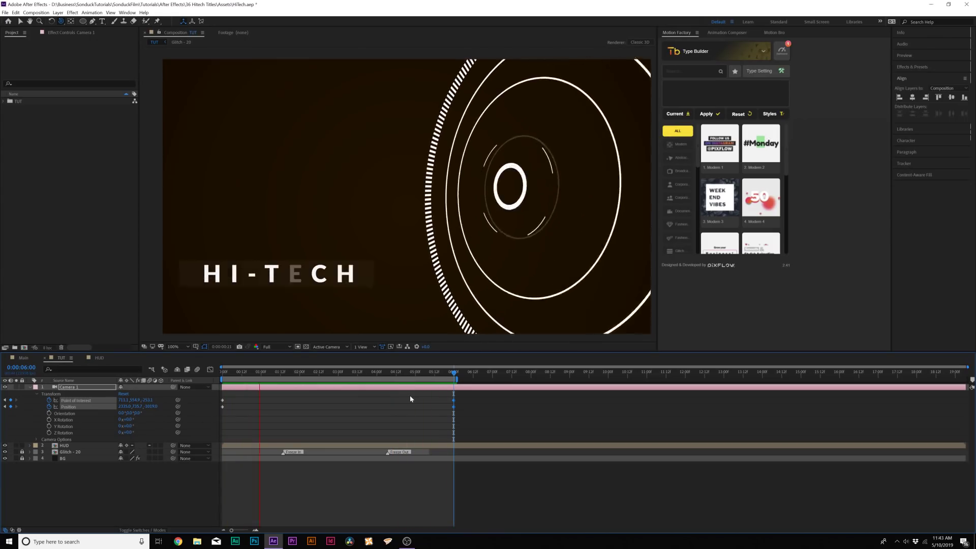
key("space")
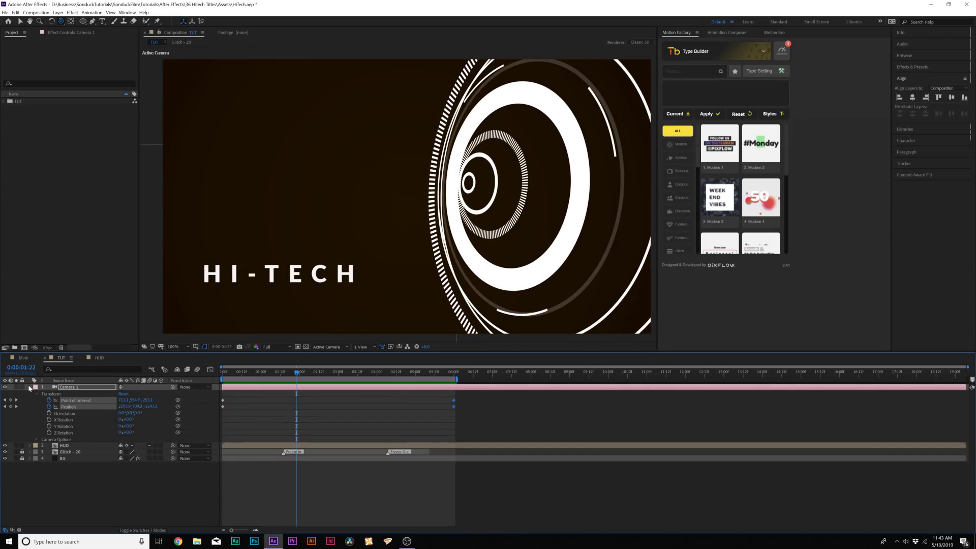
left_click(32, 386)
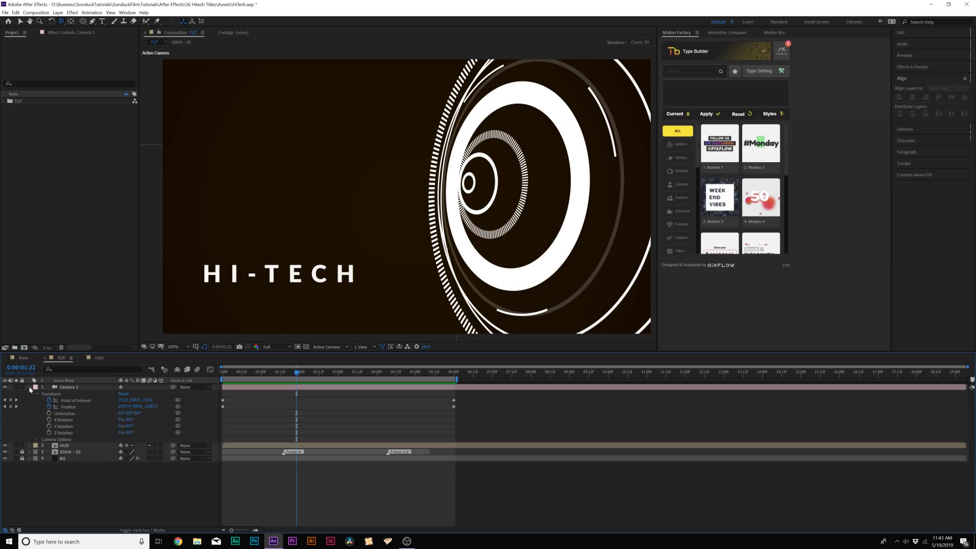
left_click(29, 386)
Apply the Fill effect to the HUD layer, checking the finished Main composition for reference.
left_click(64, 393)
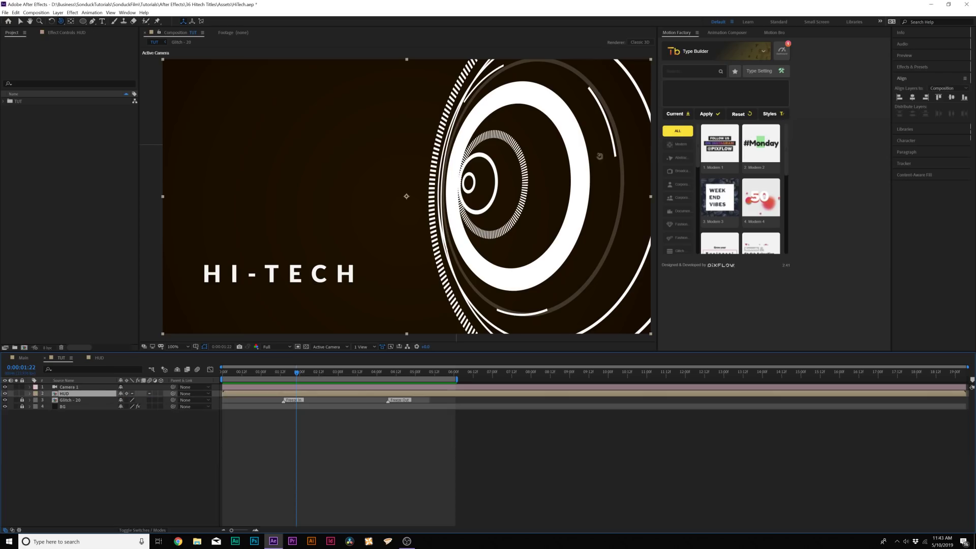
left_click(29, 361)
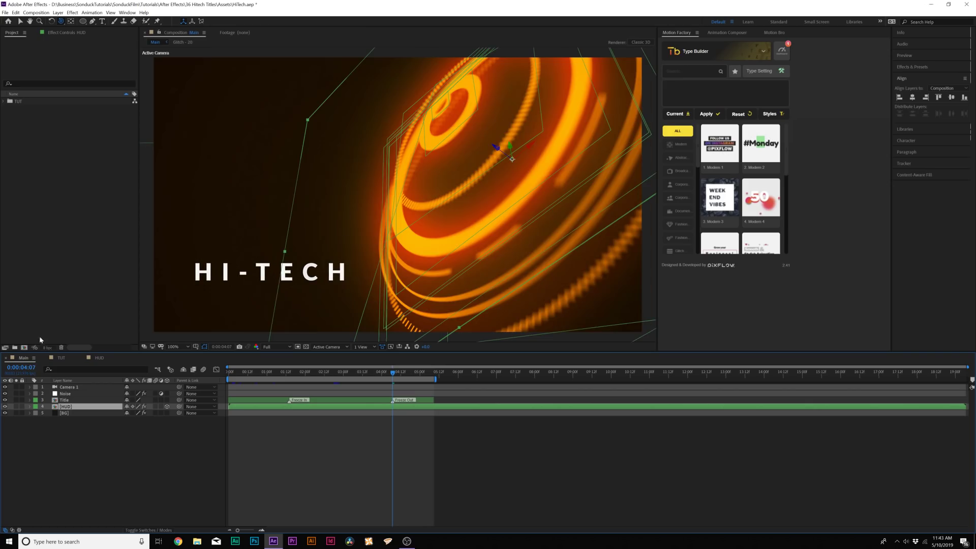
left_click(61, 358)
left_click(72, 12)
mouse_move(95, 120)
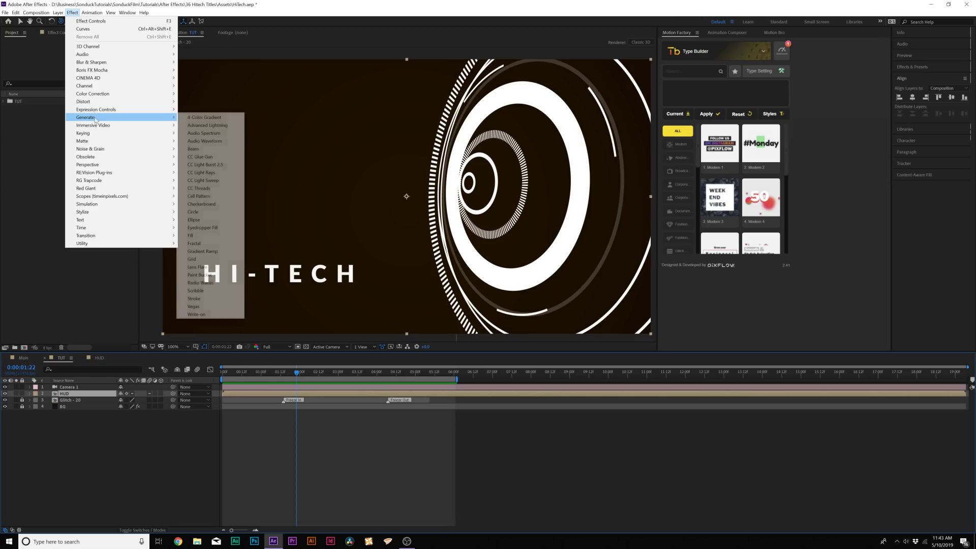
left_click(191, 236)
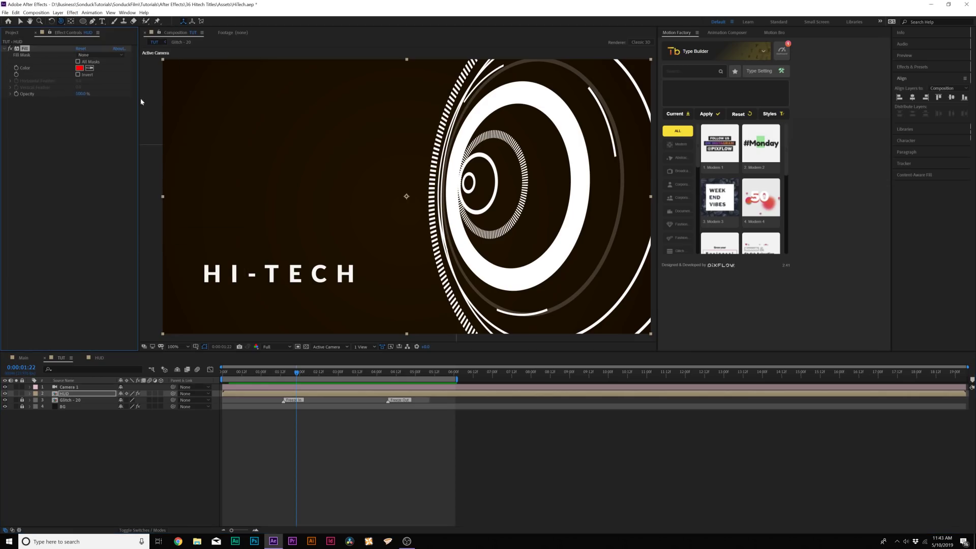
key("v")
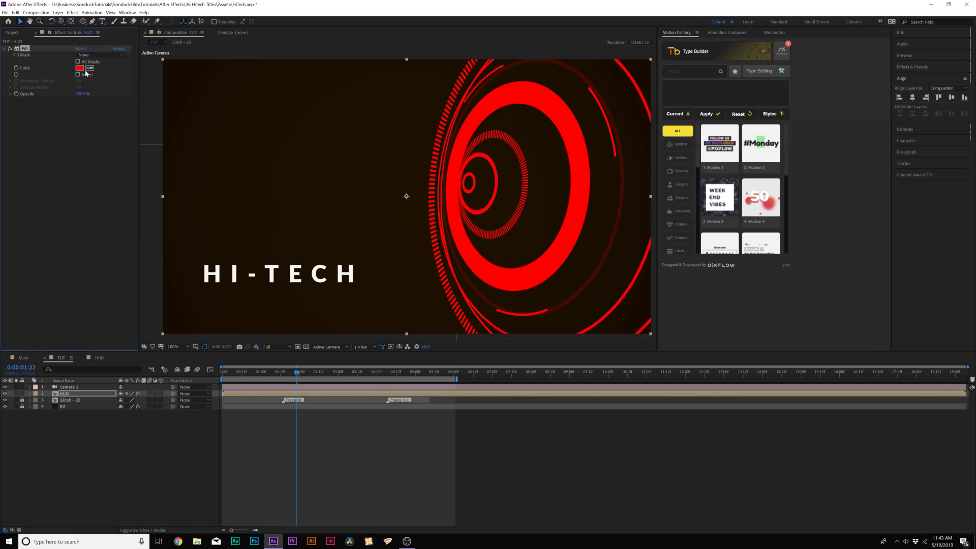
Set the HUD layer's fill color to orange, FF8600.
left_click(79, 67)
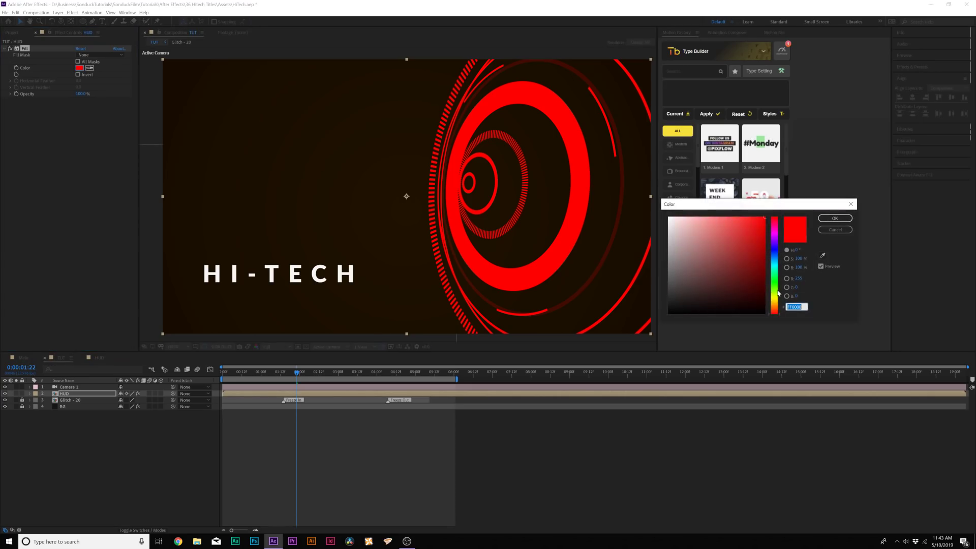
left_click(776, 305)
left_click_drag(777, 306, 779, 308)
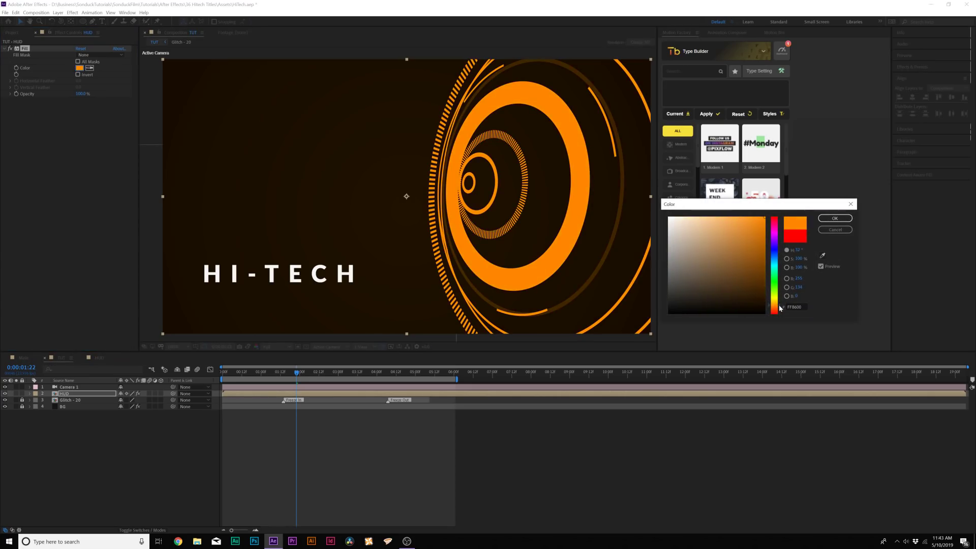
left_click(847, 217)
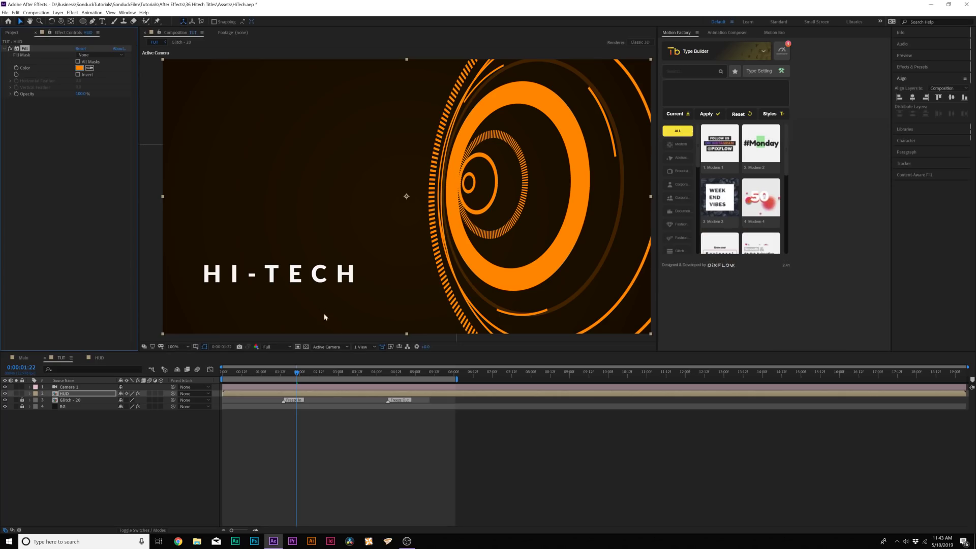
Add a Glow effect to the HUD layer, with a radius of about 175 and a raised threshold.
left_click(72, 12)
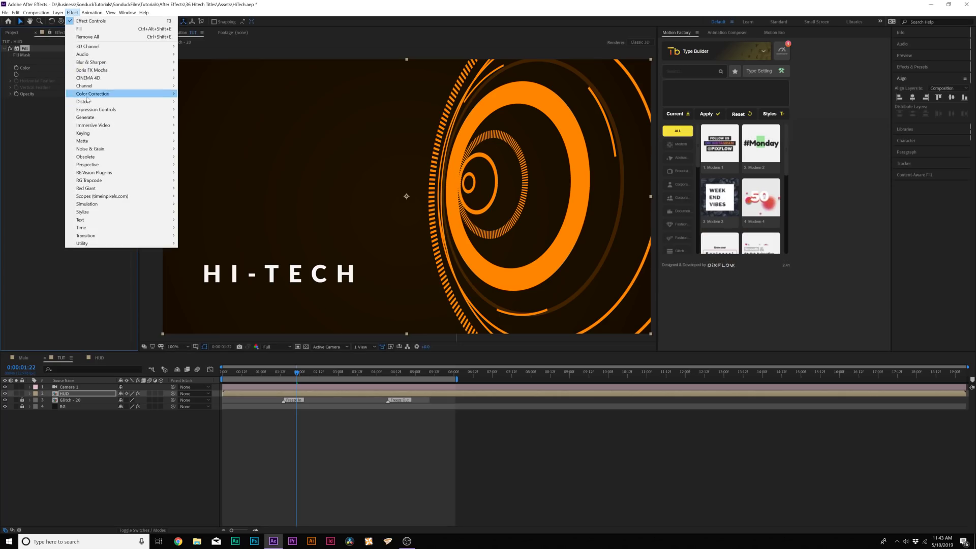
mouse_move(92, 212)
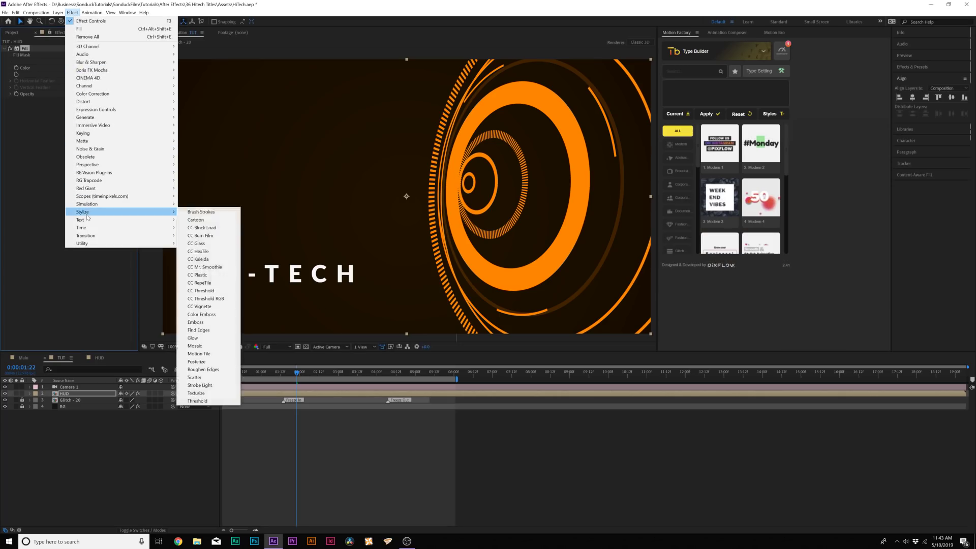
left_click(214, 338)
left_click_drag(80, 119, 153, 127)
left_click(79, 126)
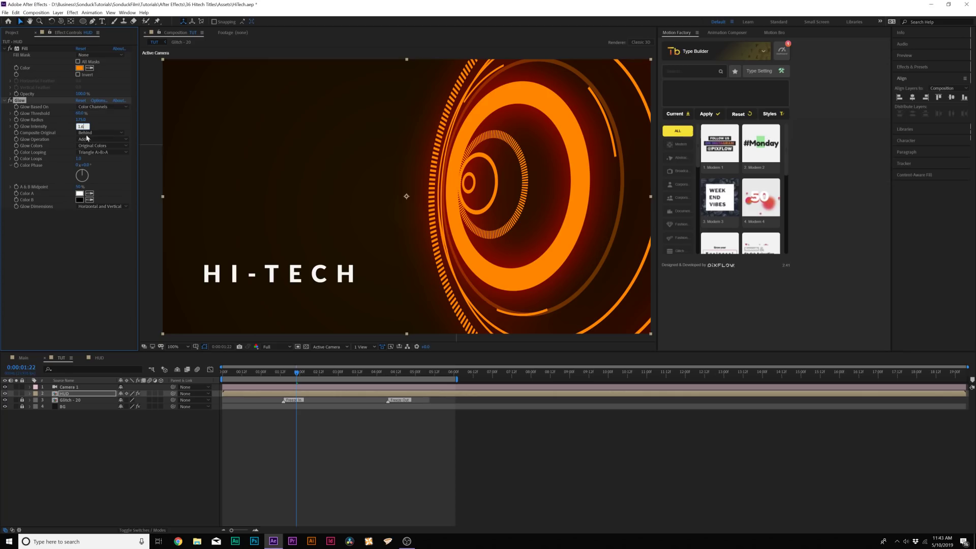
key("Return")
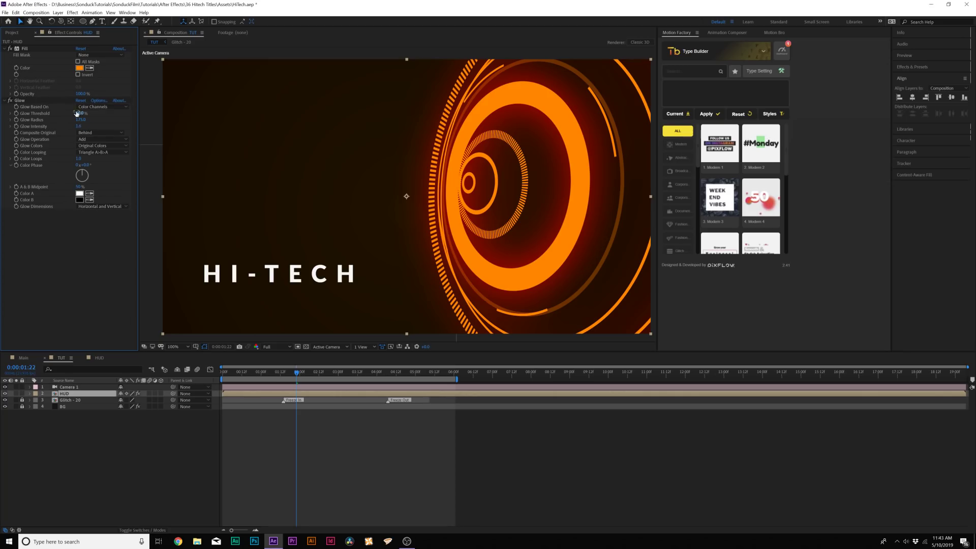
left_click_drag(81, 113, 95, 112)
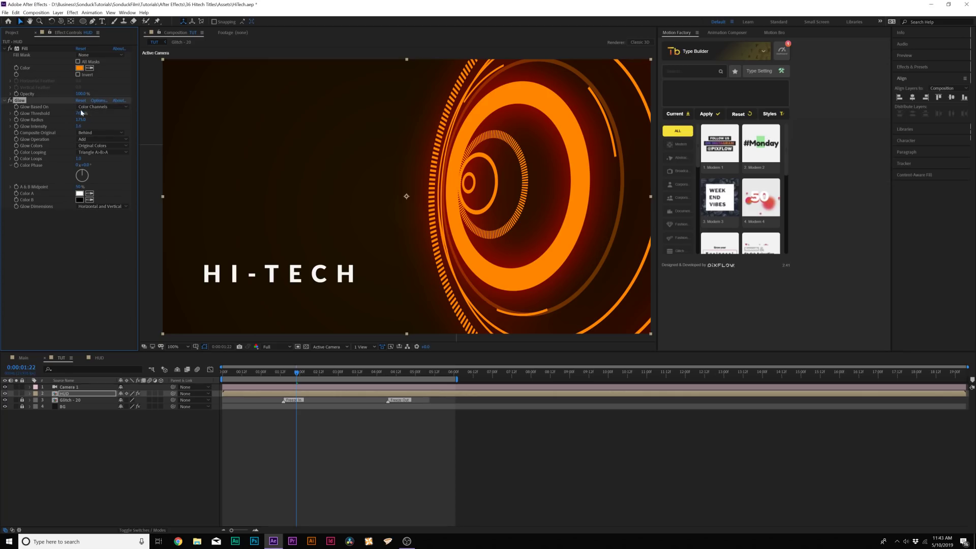
Duplicate the Glow effect and give the copy a wider radius of about 381, intensity 0.7 and a much lower threshold.
key("ctrl+d")
left_click_drag(80, 234, 117, 232)
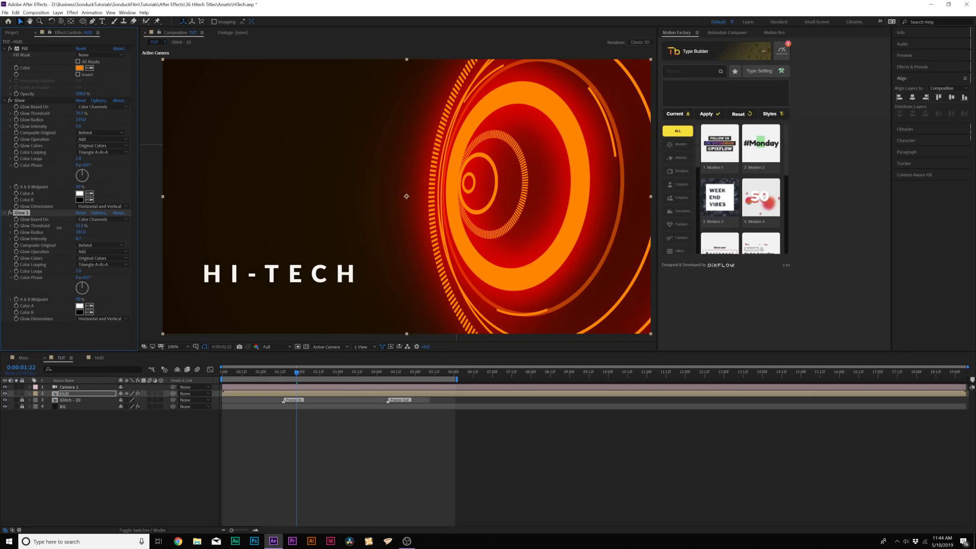
left_click_drag(62, 228, 49, 228)
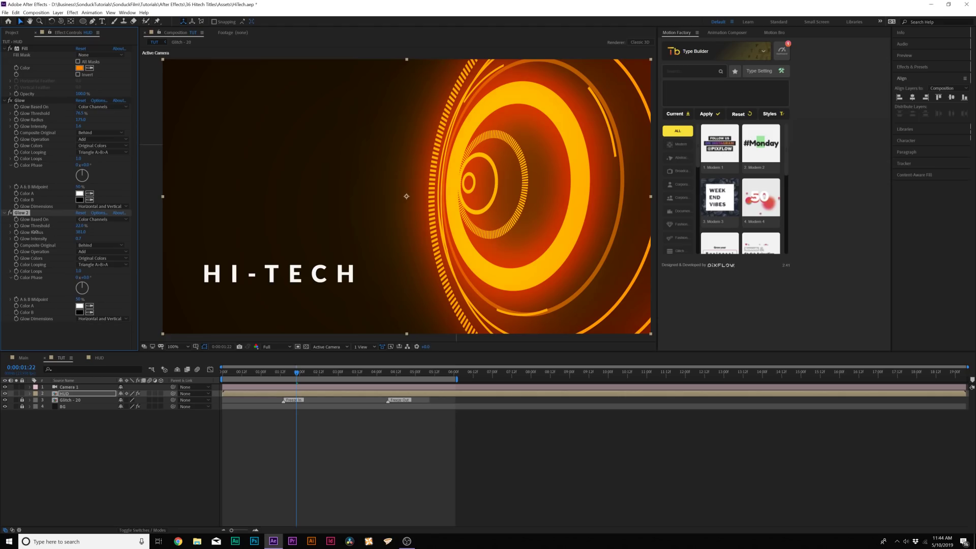
Collapse the settings of the Fill, Glow and Glow 2 effects on the HUD layer.
left_click(10, 94)
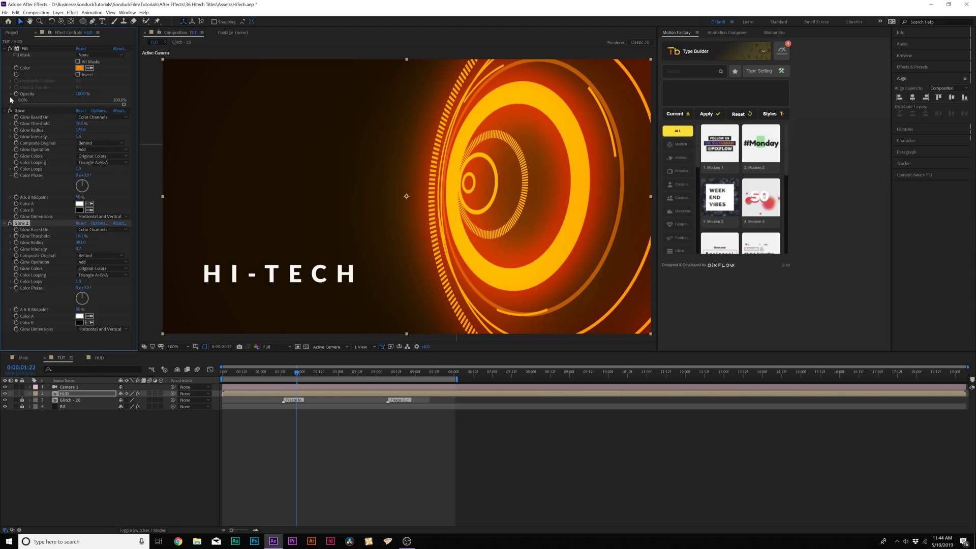
left_click(10, 110)
left_click(10, 110)
left_click(3, 49)
left_click(4, 55)
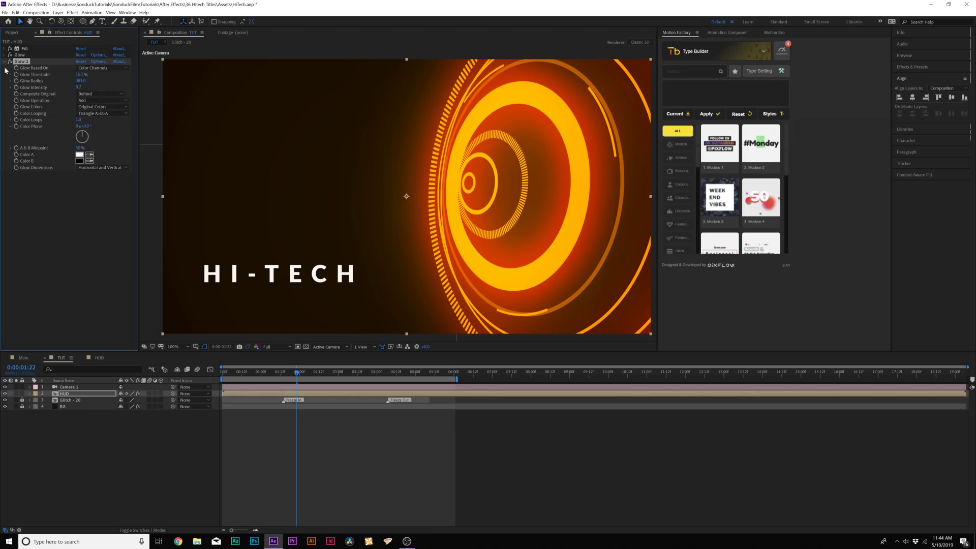
left_click(4, 61)
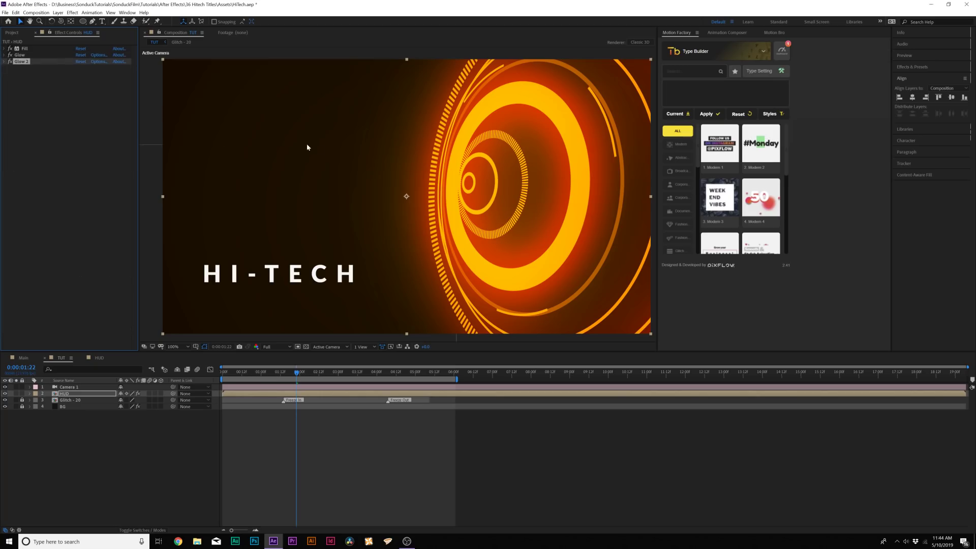
Turn on Depth of Field for Camera 1, shorten its focus distance and greatly increase its aperture.
left_click(68, 386)
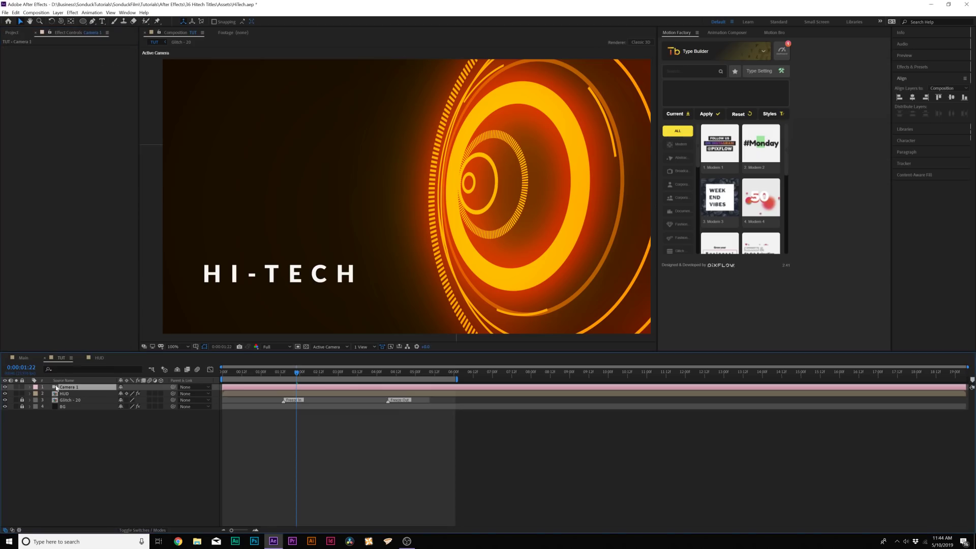
left_click(29, 388)
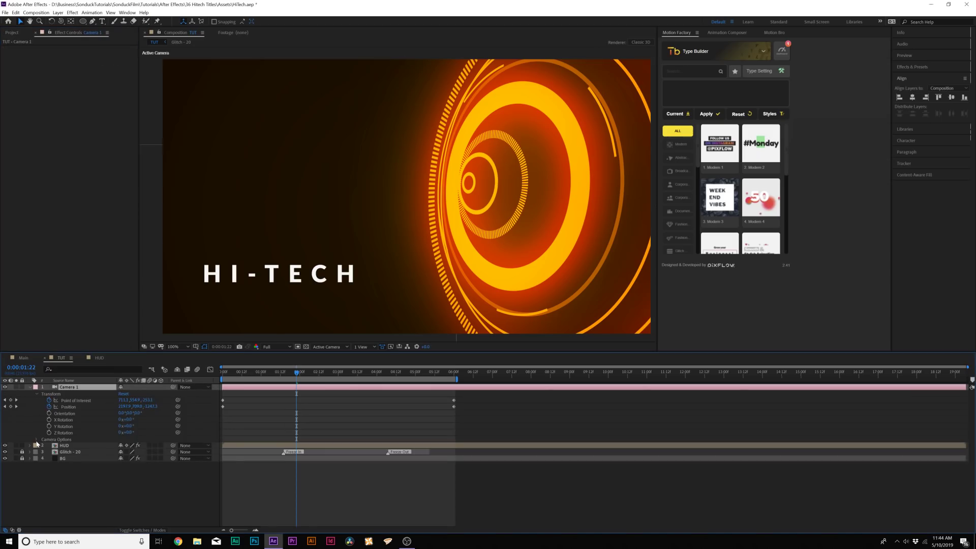
left_click(37, 439)
left_click(36, 394)
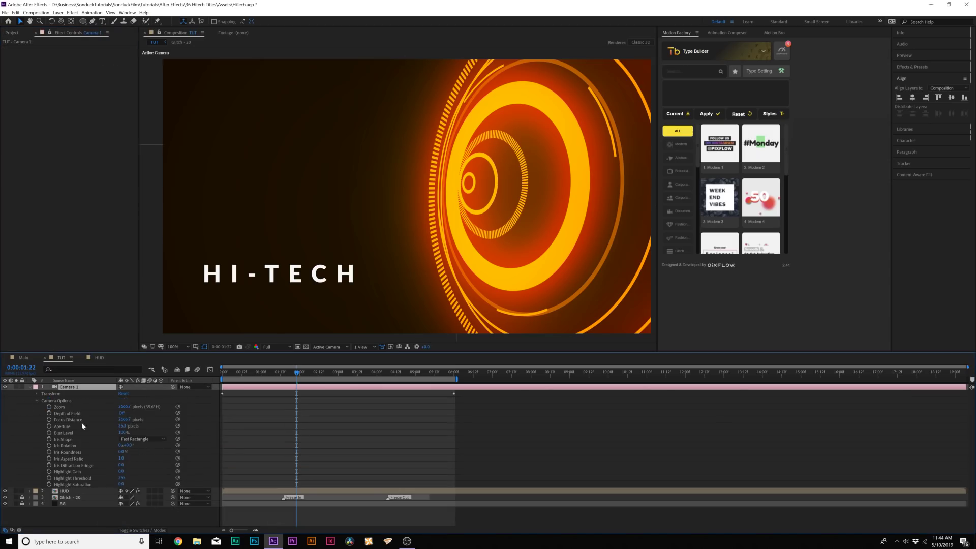
left_click(122, 414)
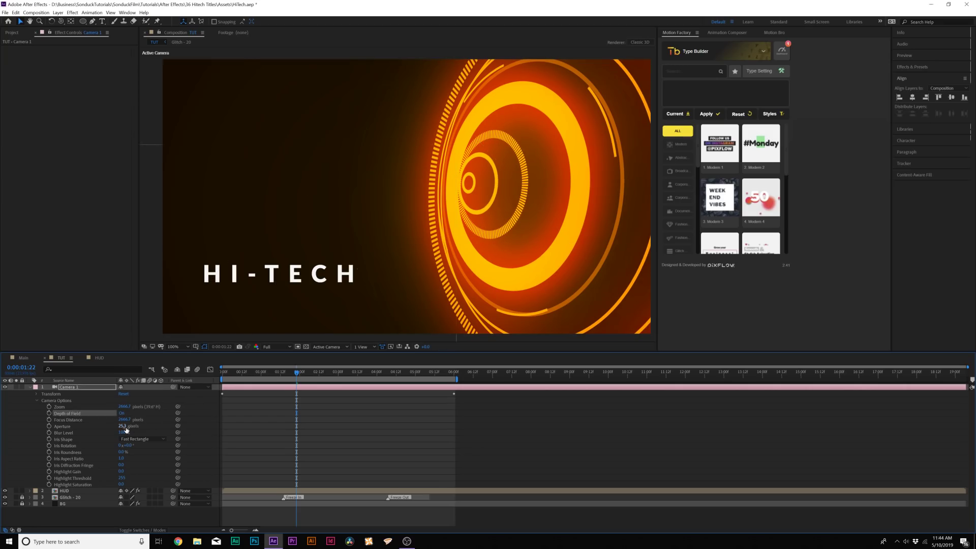
left_click_drag(124, 419, 92, 418)
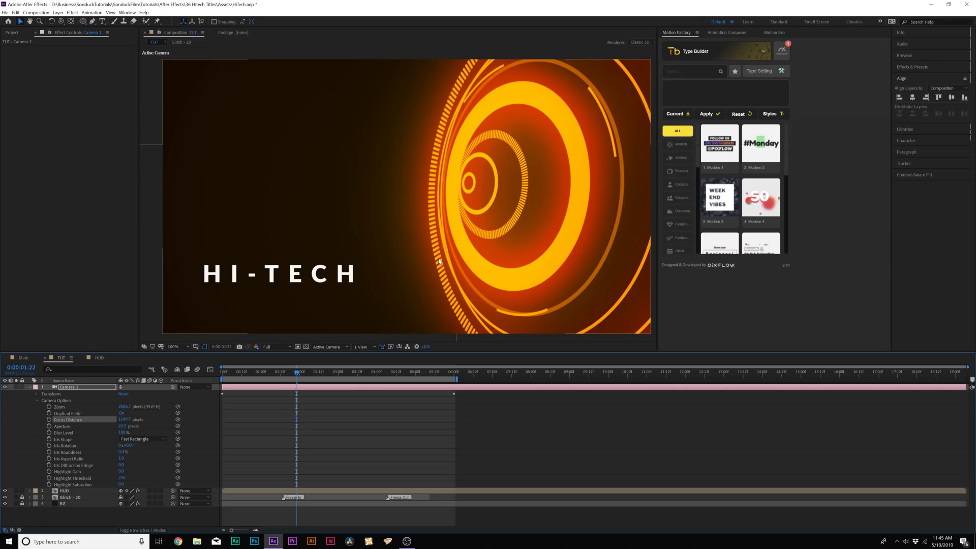
left_click_drag(122, 426, 240, 426)
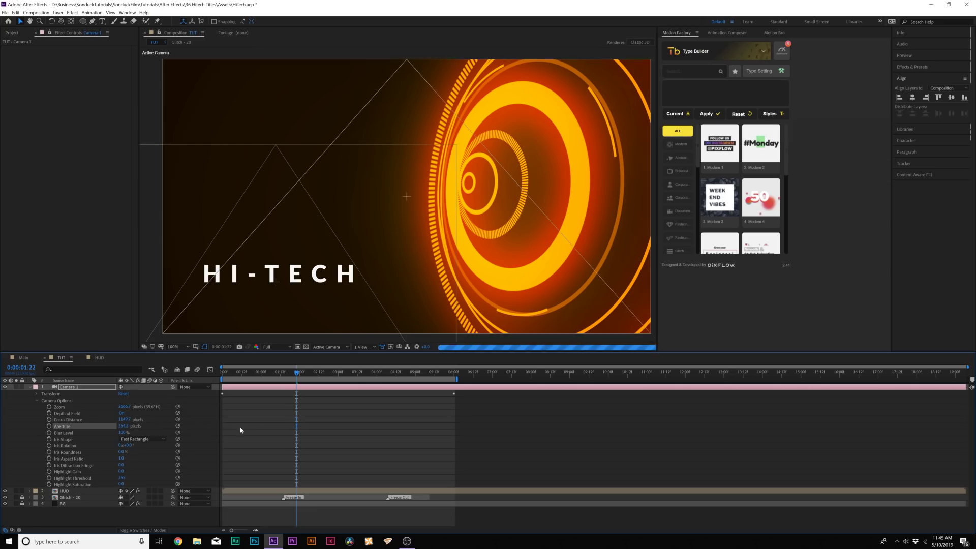
Adjust Camera 1's focus distance until the toothed outer ring is sharp and the small inner rings are softly blurred.
left_click_drag(124, 420, 159, 426)
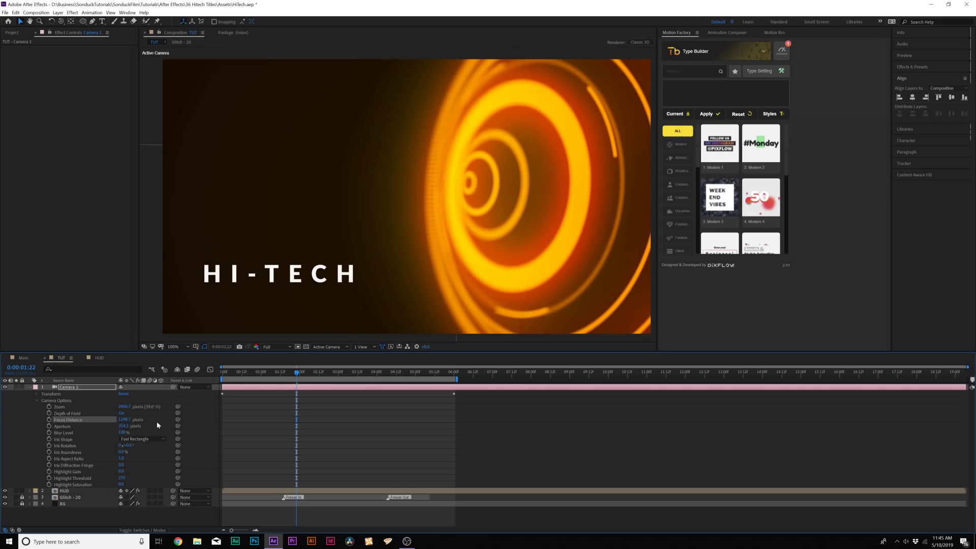
left_click_drag(124, 419, 210, 422)
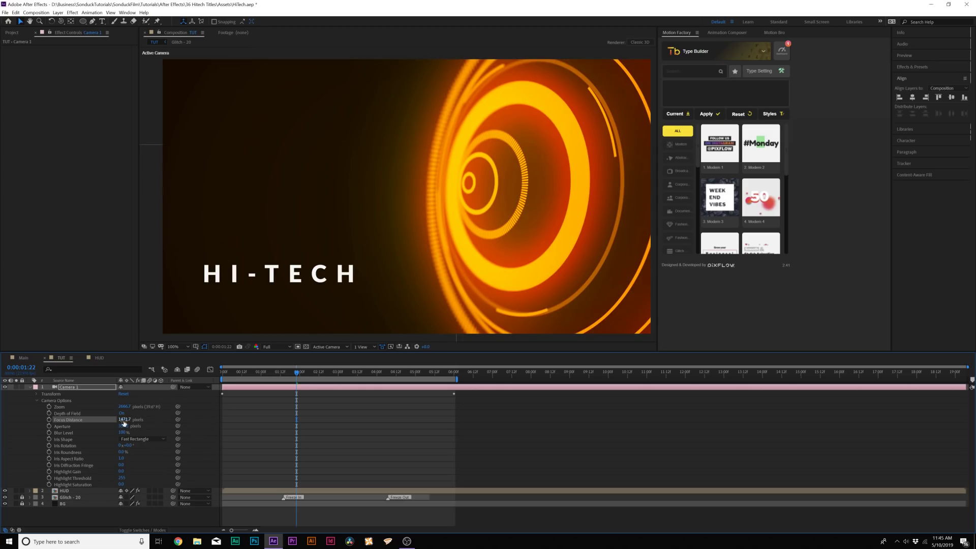
left_click_drag(124, 419, 329, 432)
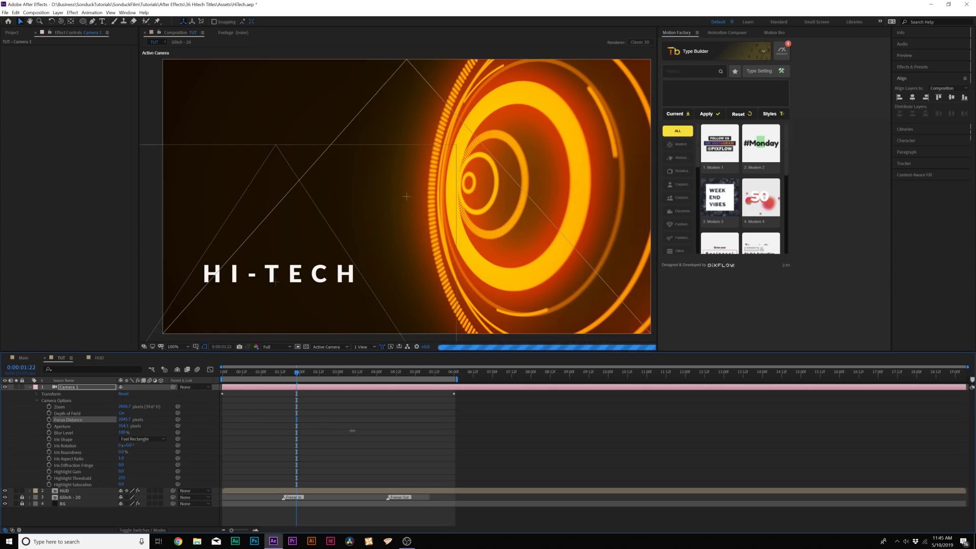
left_click_drag(353, 430, 348, 431)
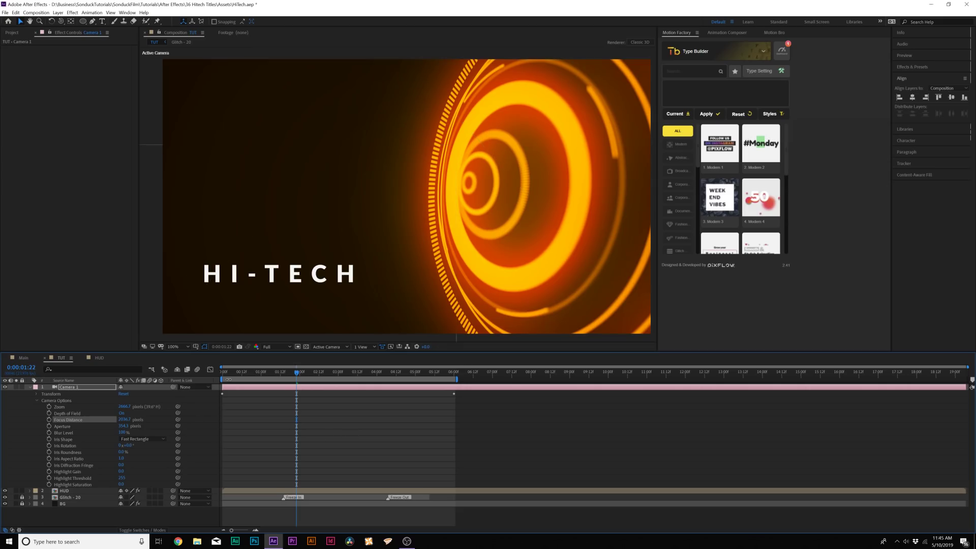
Keyframe Camera 1's Focus Distance at 0 seconds and set a shorter distance at 6 seconds.
left_click_drag(232, 374, 222, 374)
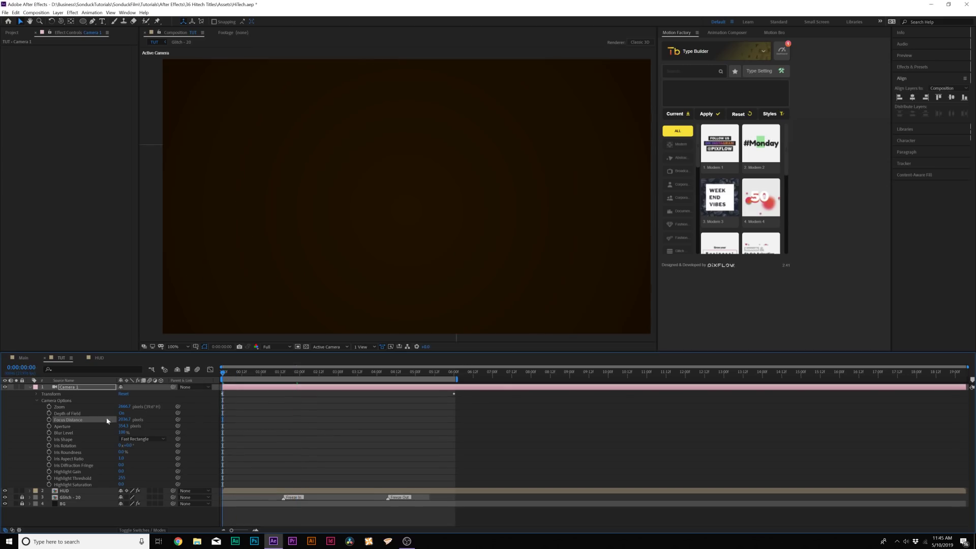
left_click(49, 420)
left_click_drag(430, 374, 454, 374)
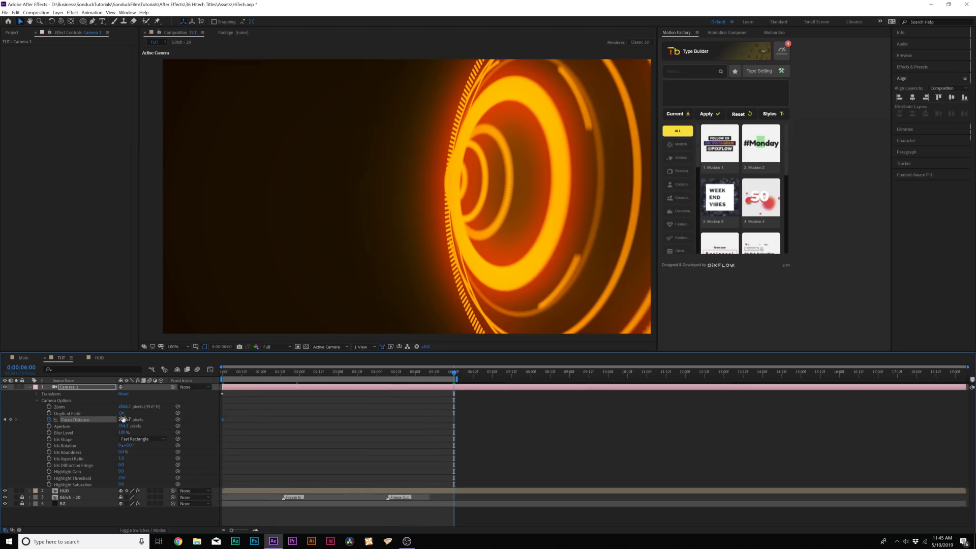
left_click_drag(122, 419, 23, 427)
left_click_drag(124, 420, 142, 419)
Select both Focus Distance keyframes of Camera 1 and ease them with the keyframe assistant.
left_click(289, 374)
left_click_drag(409, 416, 213, 433)
right_click(221, 420)
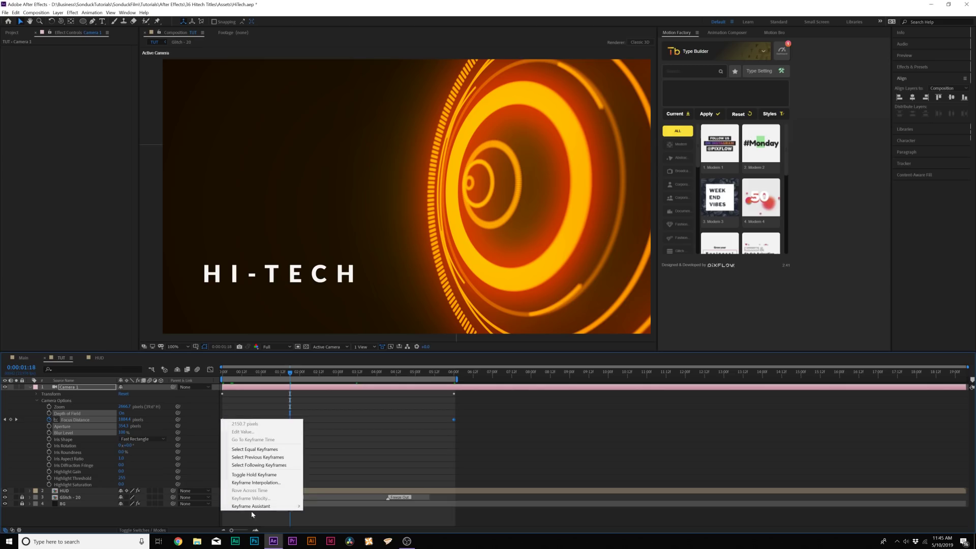
mouse_move(265, 507)
left_click(323, 506)
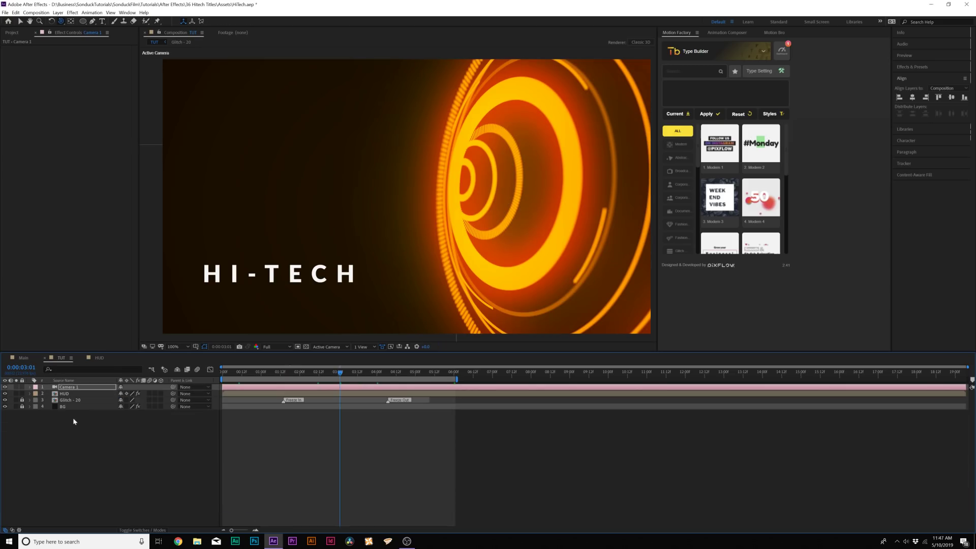
Add a new adjustment layer above Camera 1 in the TUT composition.
left_click(58, 13)
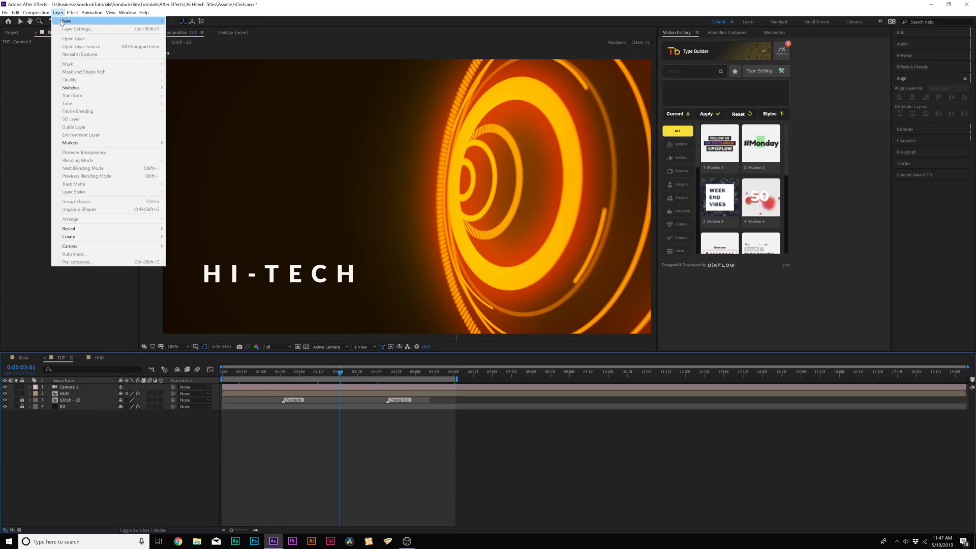
mouse_move(64, 21)
left_click(191, 68)
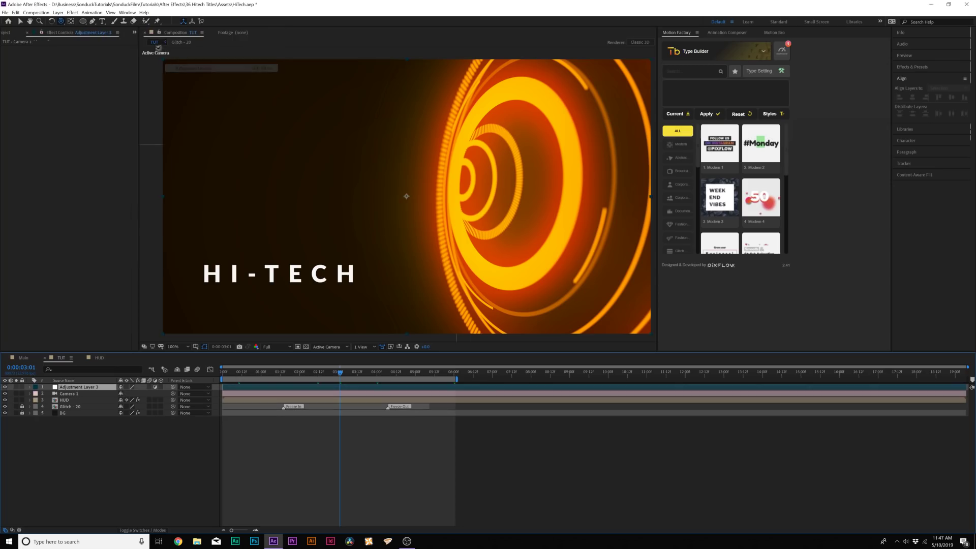
Apply the Noise effect to the adjustment layer with an amount of about 7% and color noise turned off.
left_click(72, 13)
mouse_move(92, 149)
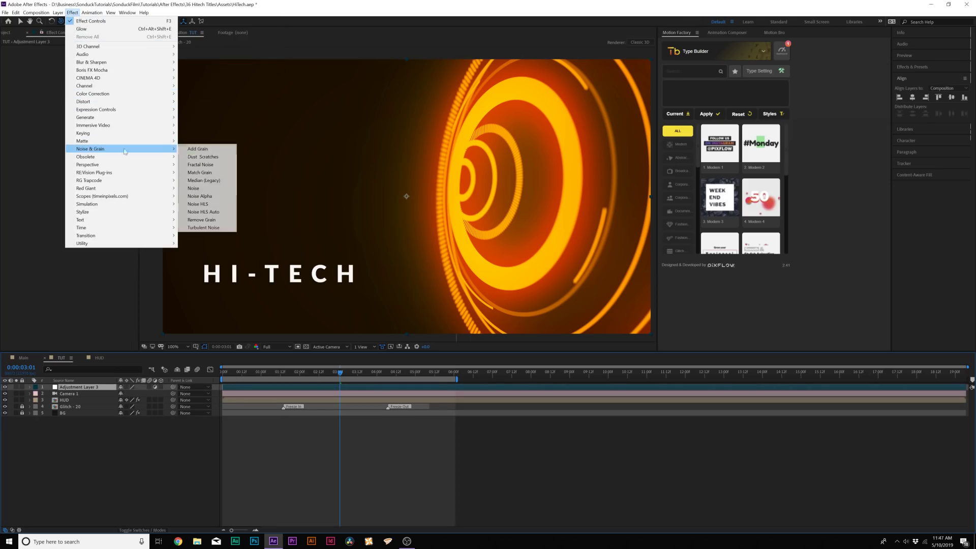
left_click(214, 189)
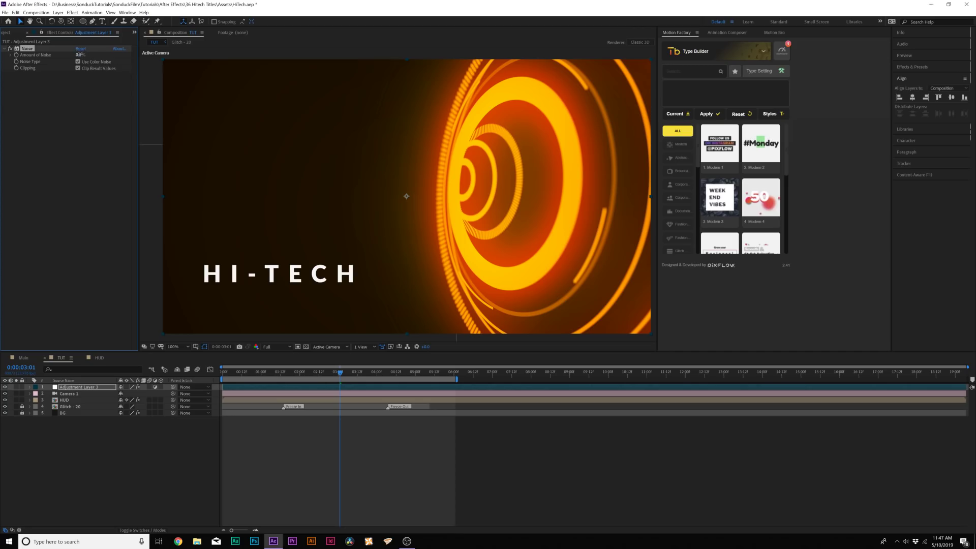
left_click_drag(81, 55, 85, 55)
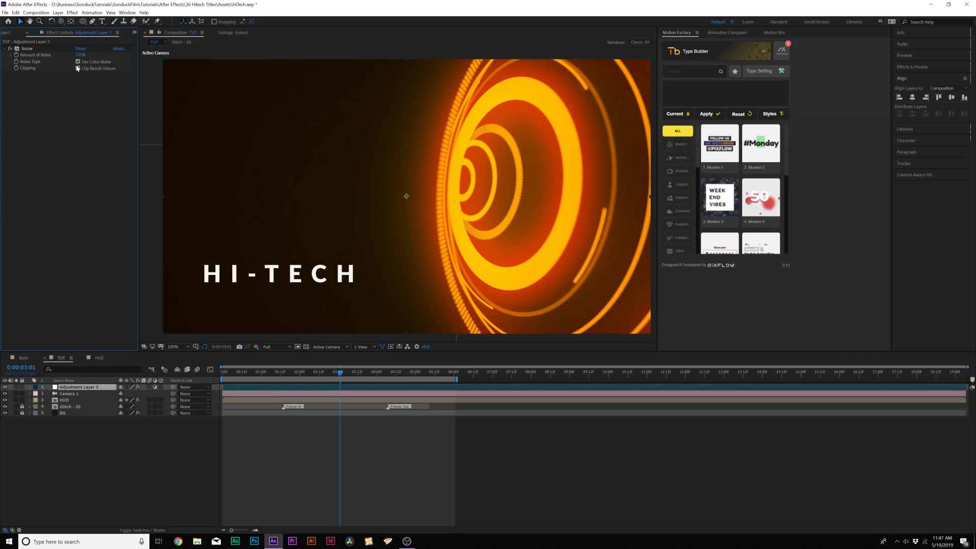
left_click(78, 61)
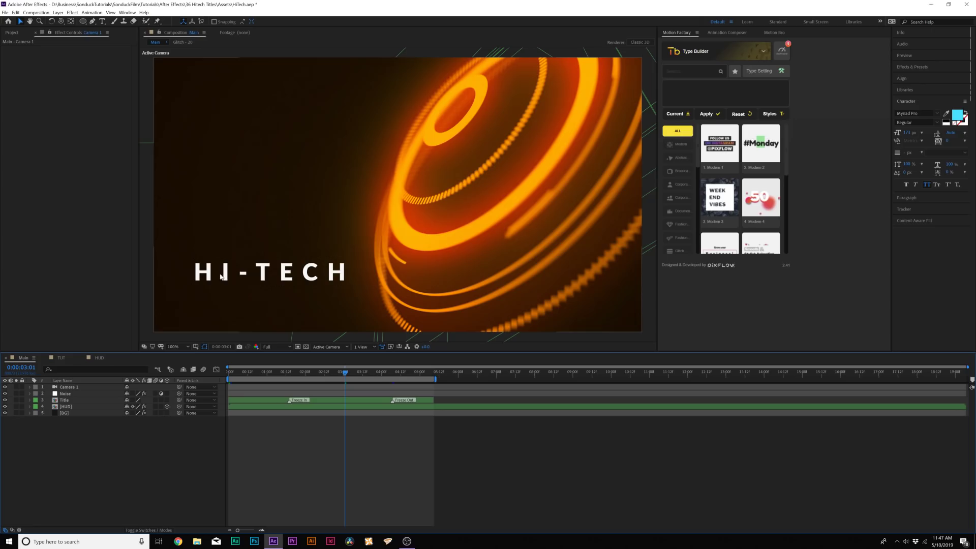
Find the "LET IT BE" glitch title in Type Builder's glitch category and create it in the project.
left_click(104, 25)
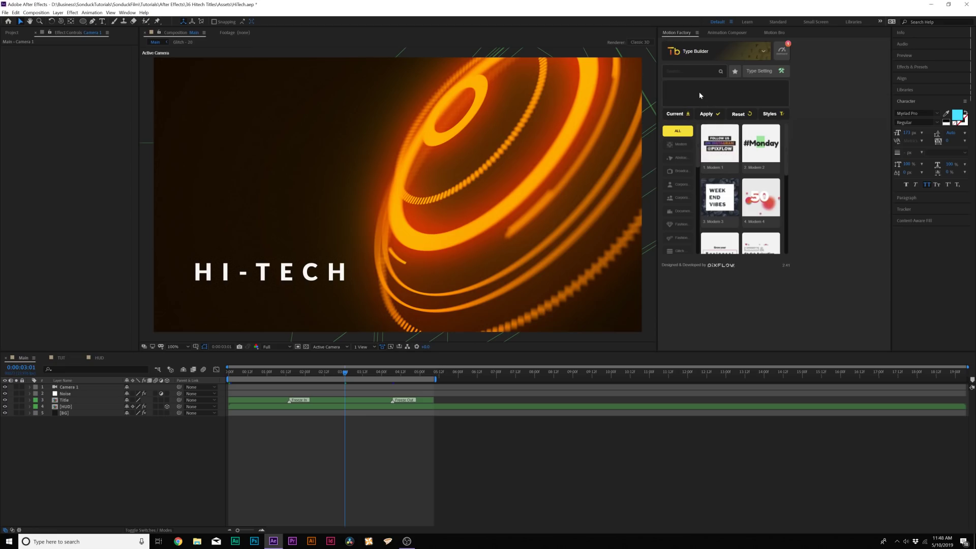
scroll(687, 163, "down", 3)
left_click(681, 137)
mouse_move(738, 163)
scroll(737, 163, "down", 4)
mouse_move(721, 197)
scroll(732, 201, "down", 3)
mouse_move(762, 219)
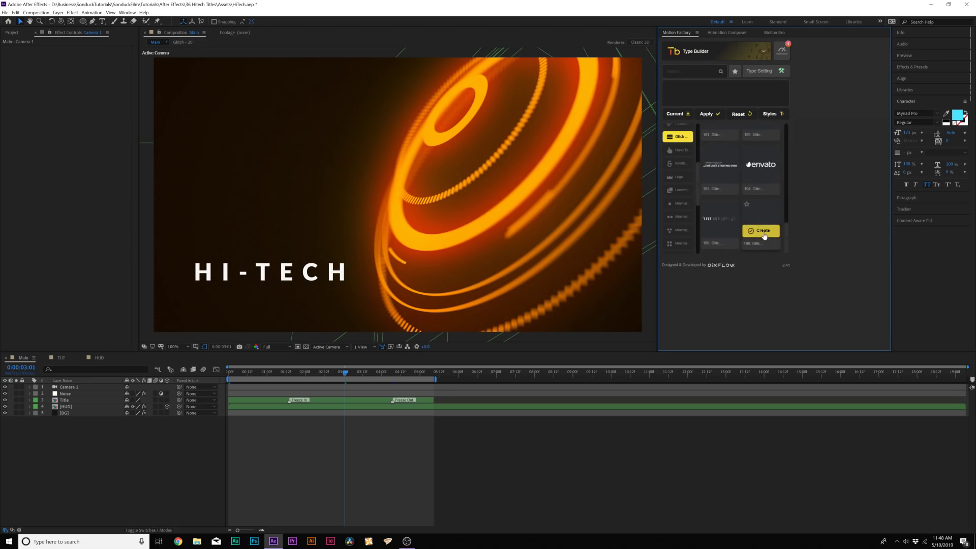
left_click(762, 232)
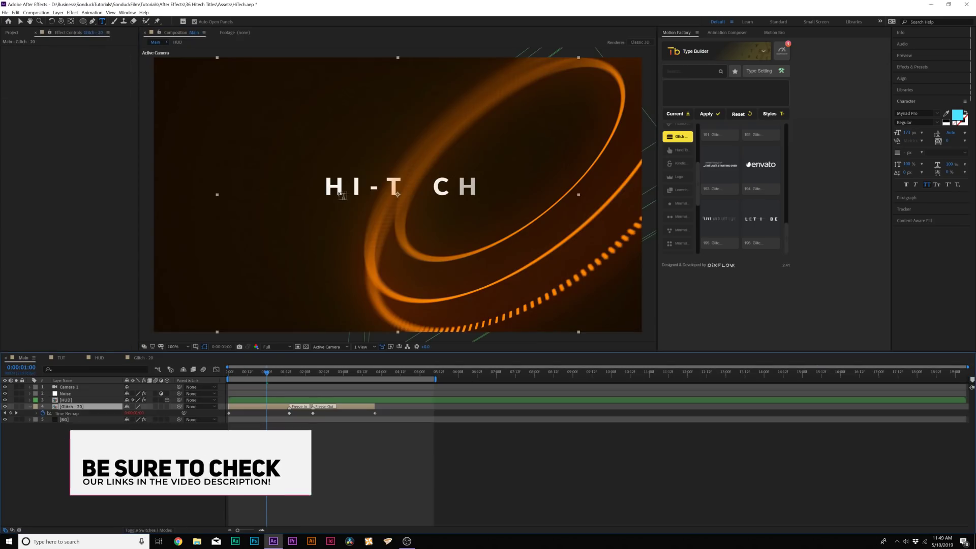
Move the glitch title to the lower left of the frame and extend its layer to the end of the work area.
key("v")
left_click_drag(342, 195, 217, 299)
left_click(373, 407)
left_click_drag(373, 407, 426, 406)
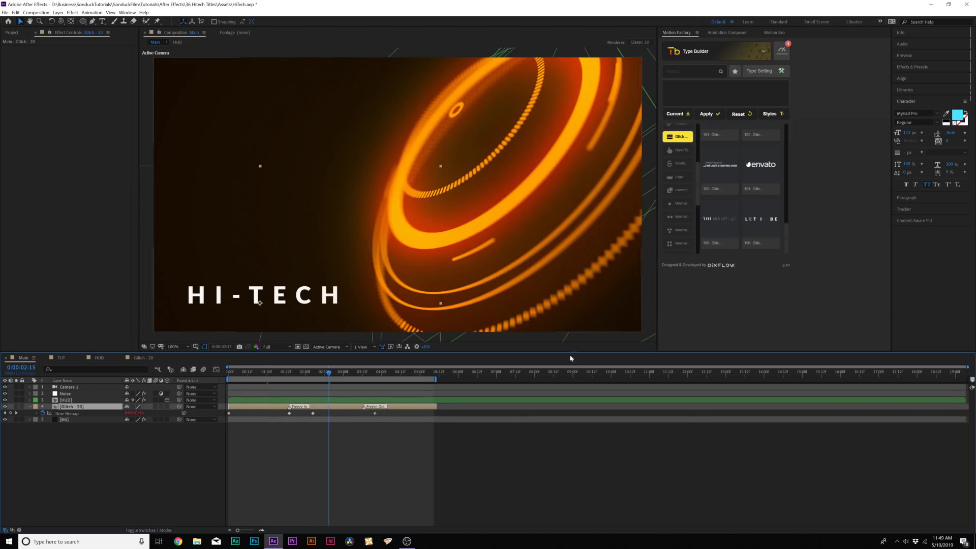
Open Hitech Builder in Motion Factory and browse its circle HUD presets.
left_click(185, 472)
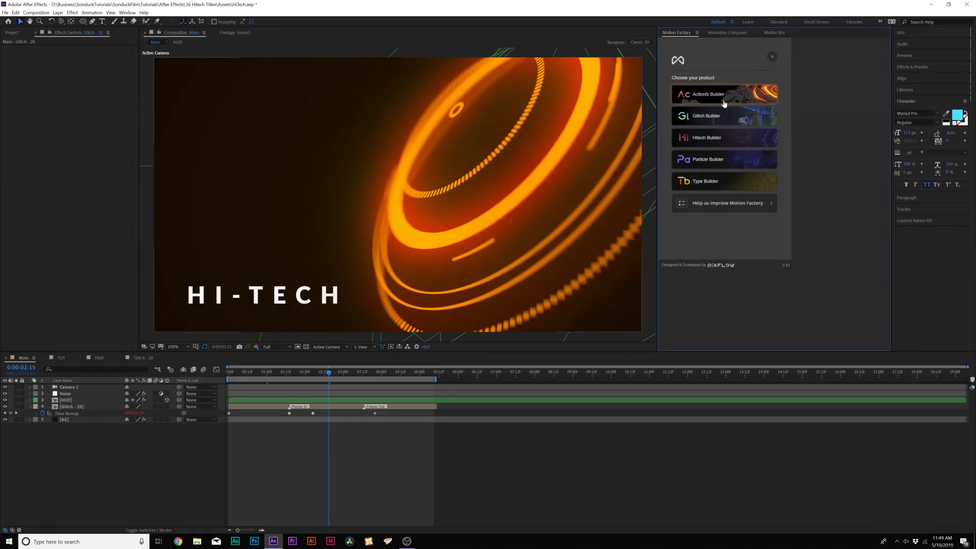
left_click(724, 137)
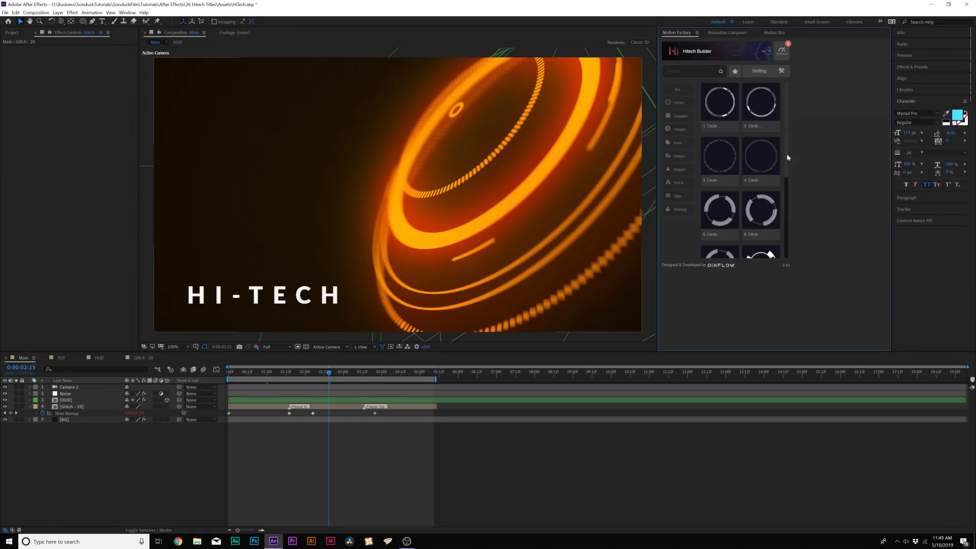
scroll(715, 171, "down", 1)
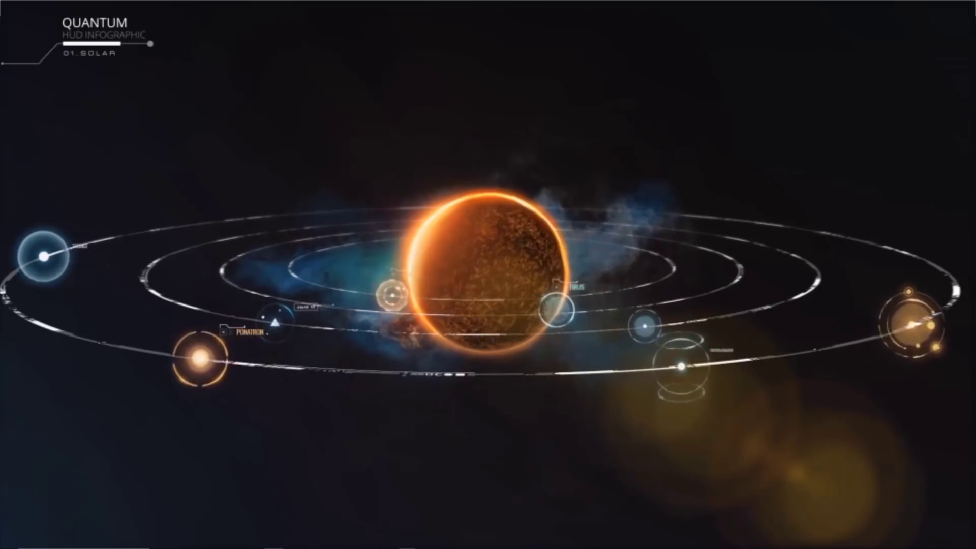